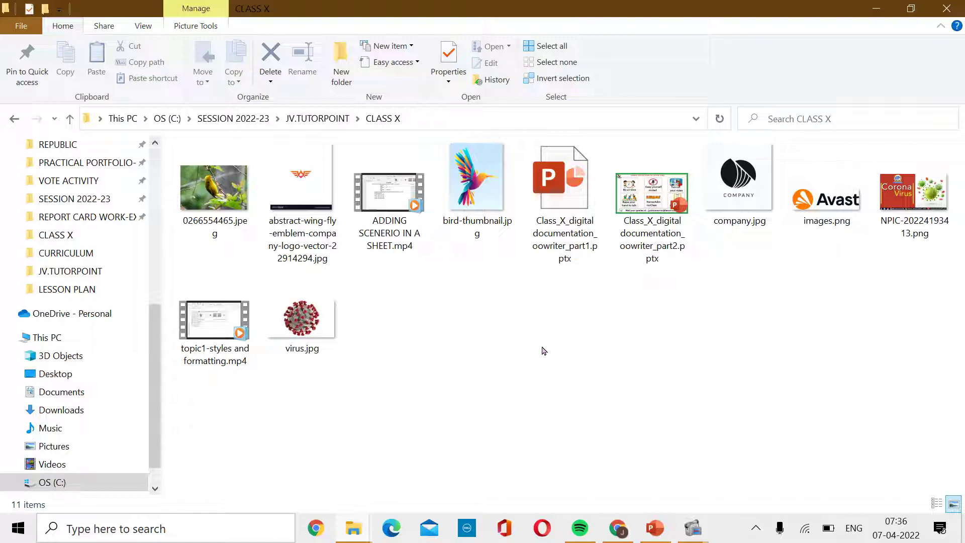
# Launch OpenOffice from Windows Search by typing 'A'.
pyautogui.click(176, 526)
pyautogui.write('A')
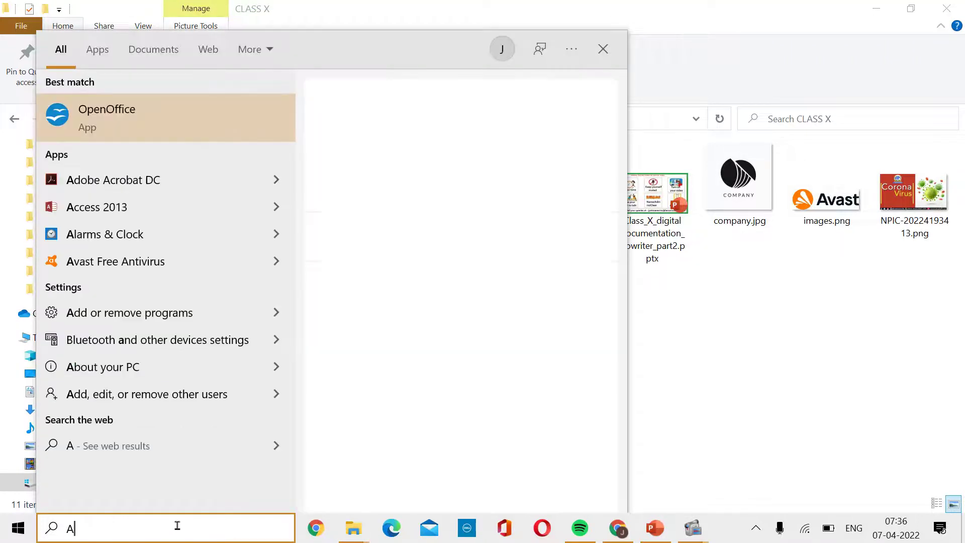
pyautogui.click(114, 107)
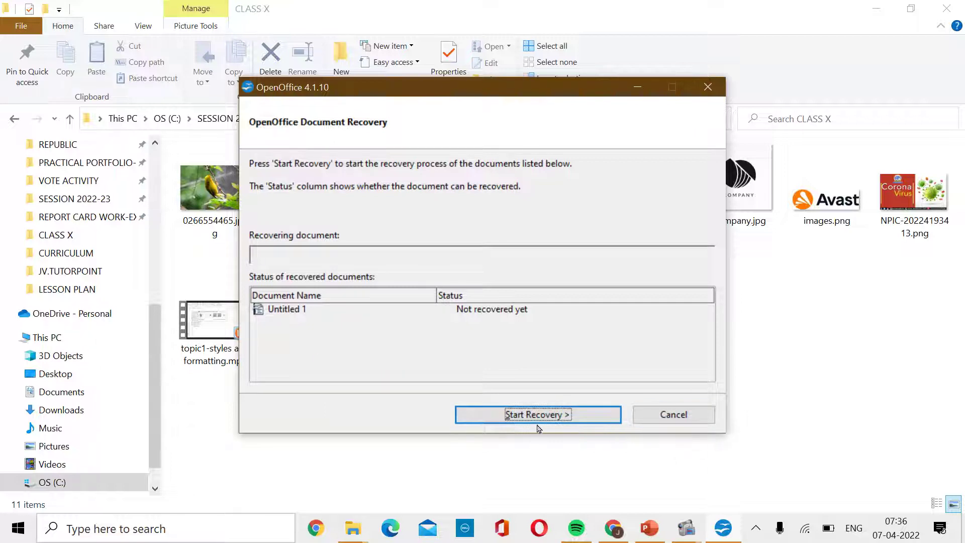
# Cancel the pending document recovery and relaunch OpenOffice from recent apps for a blank Writer document.
pyautogui.click(673, 415)
pyautogui.click(457, 282)
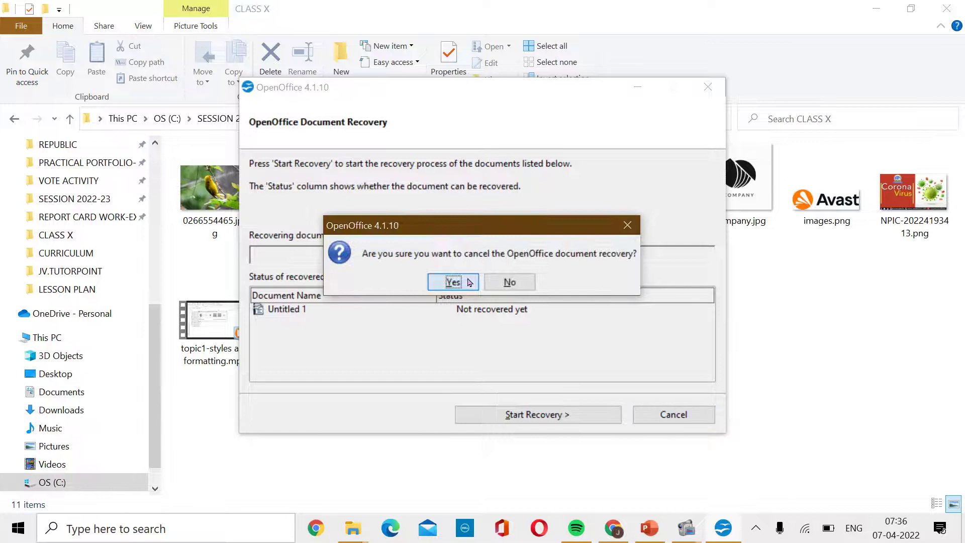
pyautogui.click(578, 360)
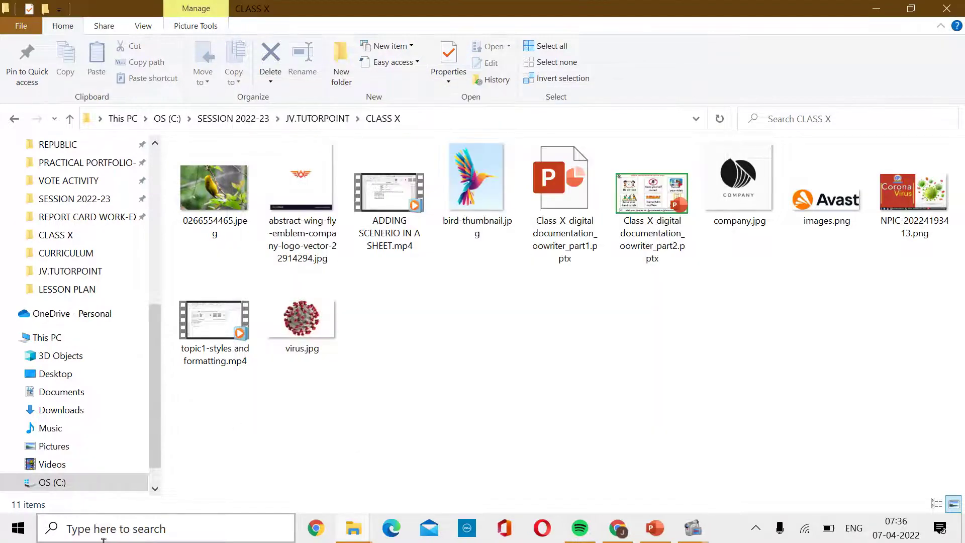
pyautogui.click(126, 526)
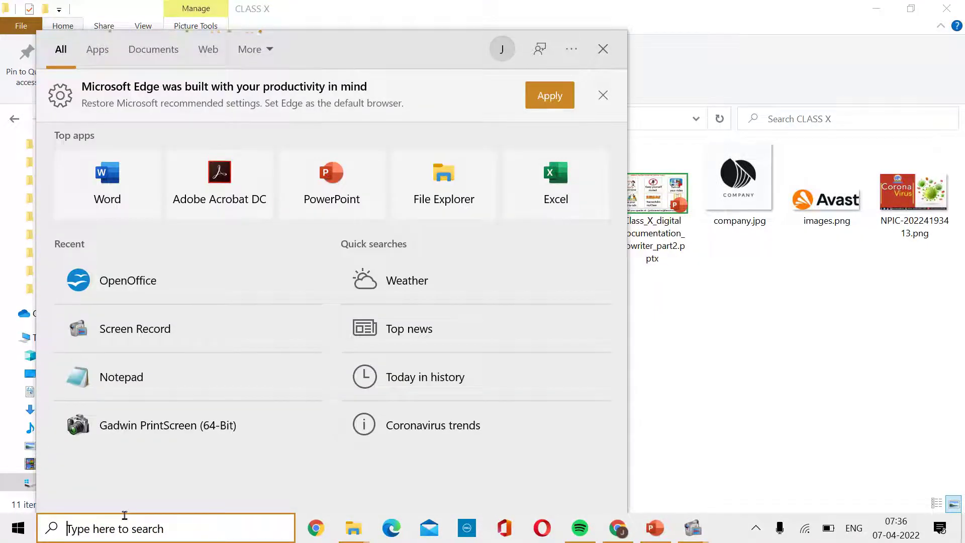
pyautogui.click(161, 280)
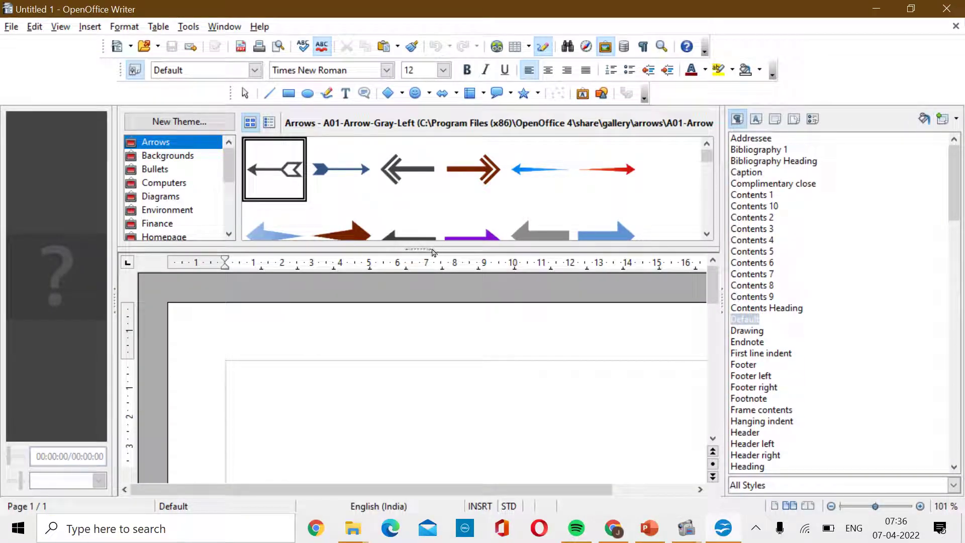
# Collapse the Gallery and media panels beside the page, then bring the CLASS X folder forward.
pyautogui.moveTo(434, 250); pyautogui.dragTo(434, 111)
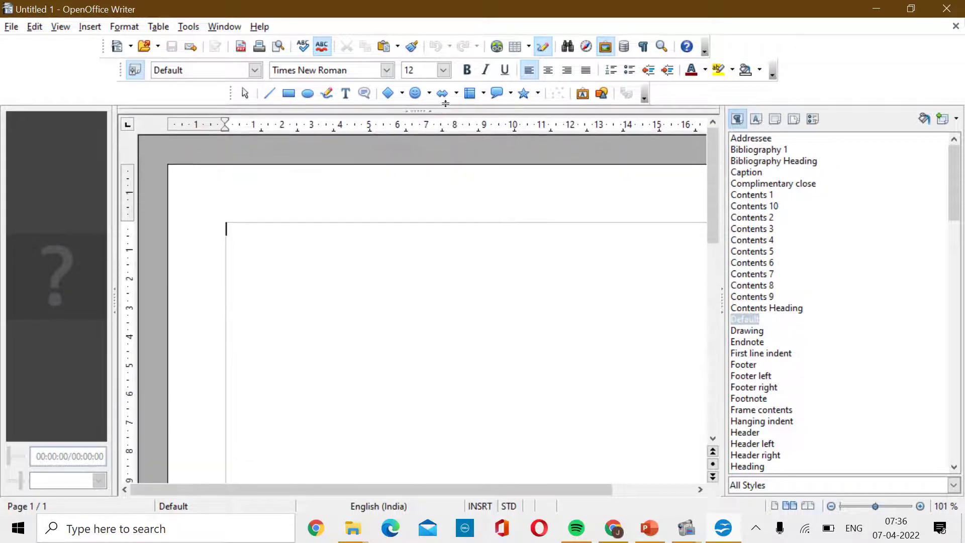
pyautogui.moveTo(119, 186); pyautogui.dragTo(7, 187)
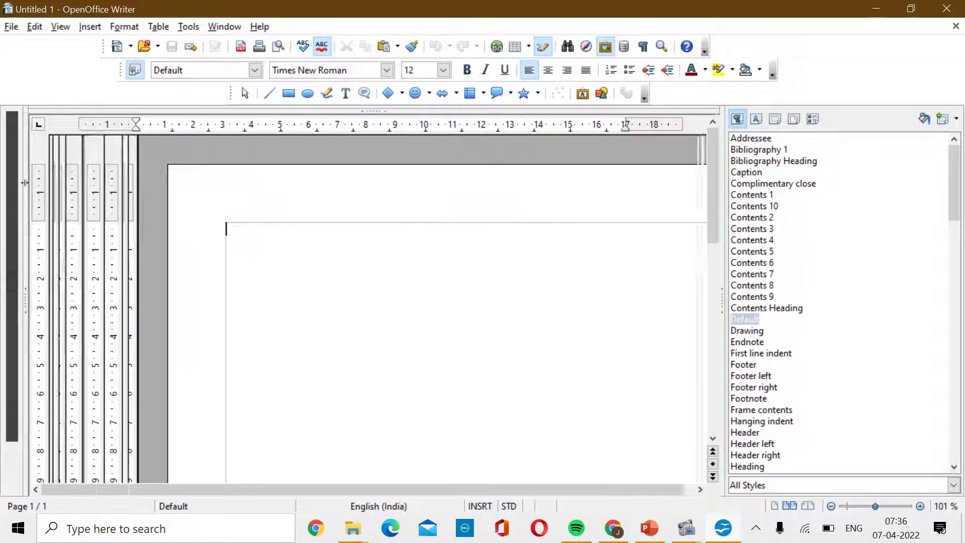
pyautogui.click(650, 528)
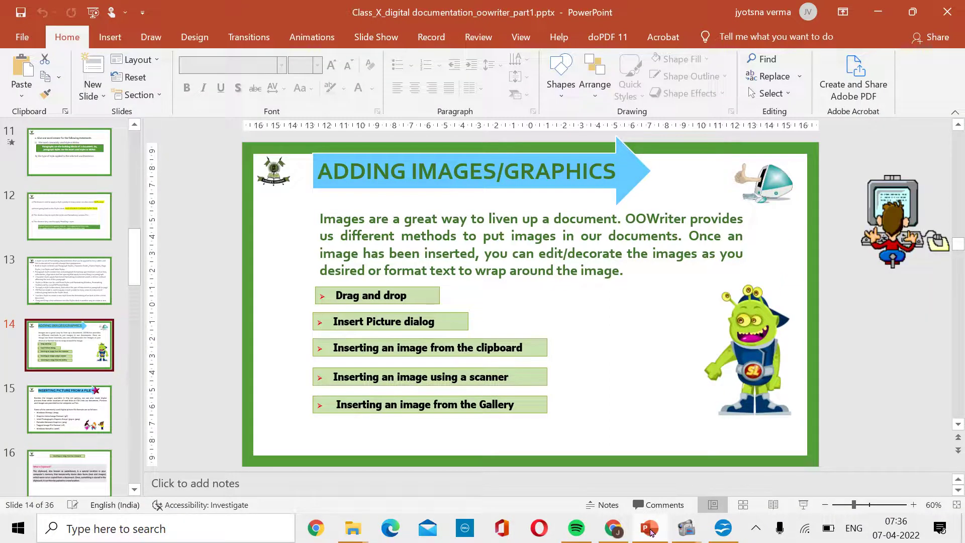
pyautogui.click(650, 529)
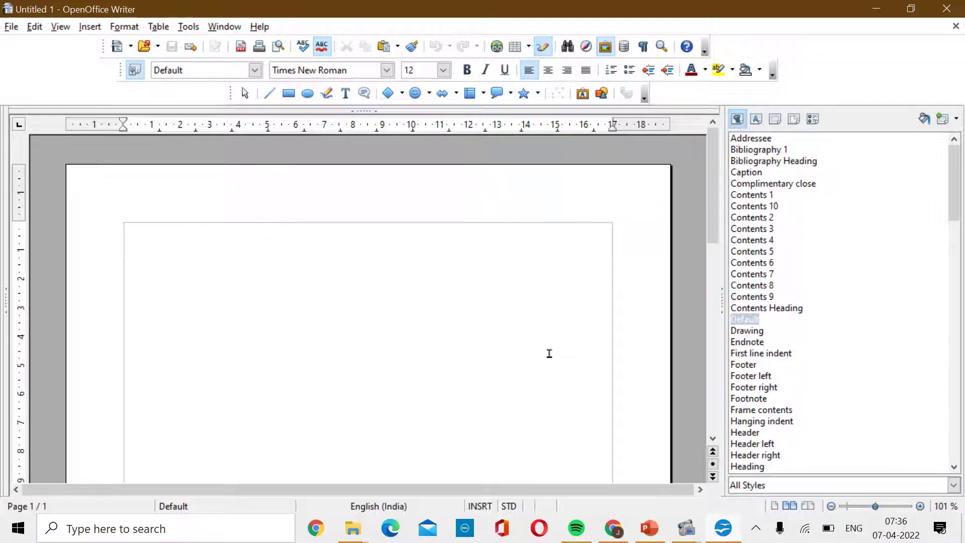
pyautogui.moveTo(353, 528)
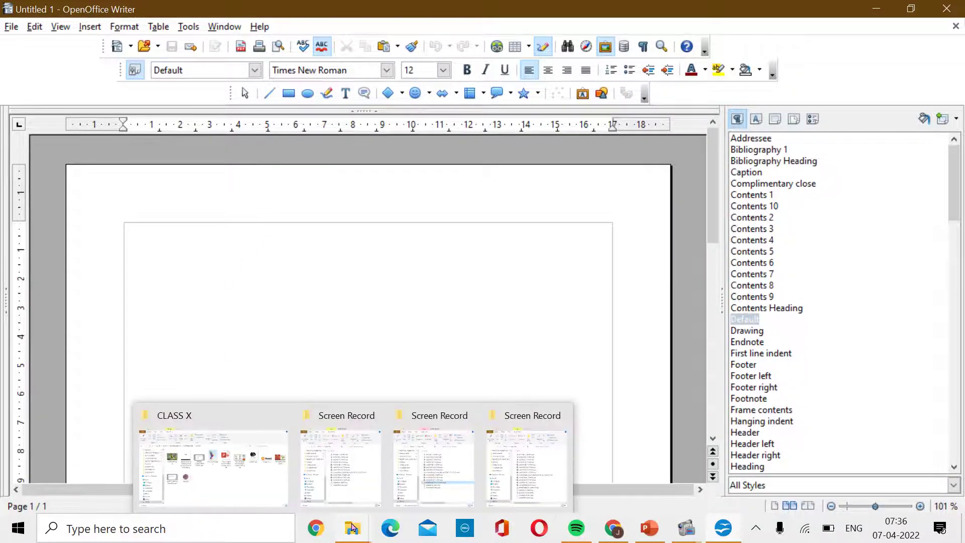
pyautogui.click(252, 443)
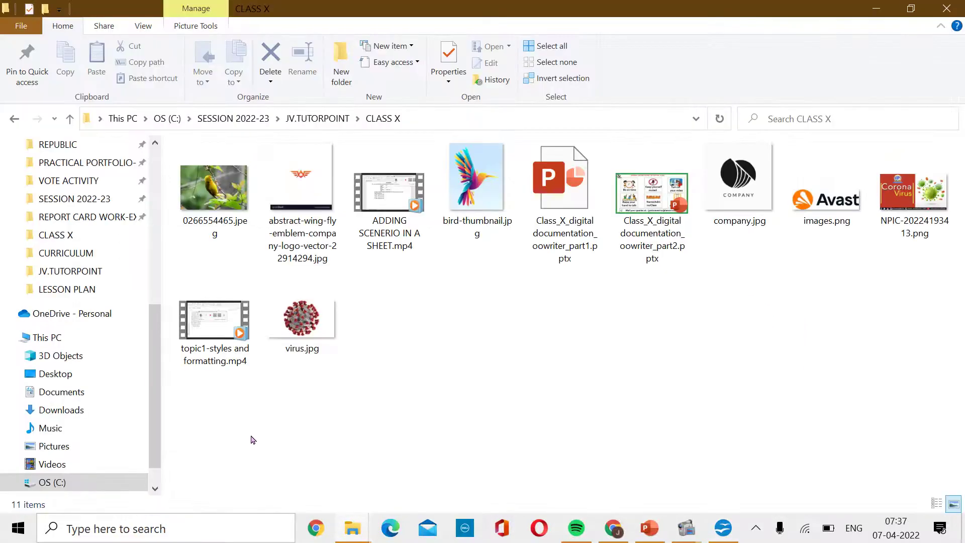
pyautogui.click(219, 221)
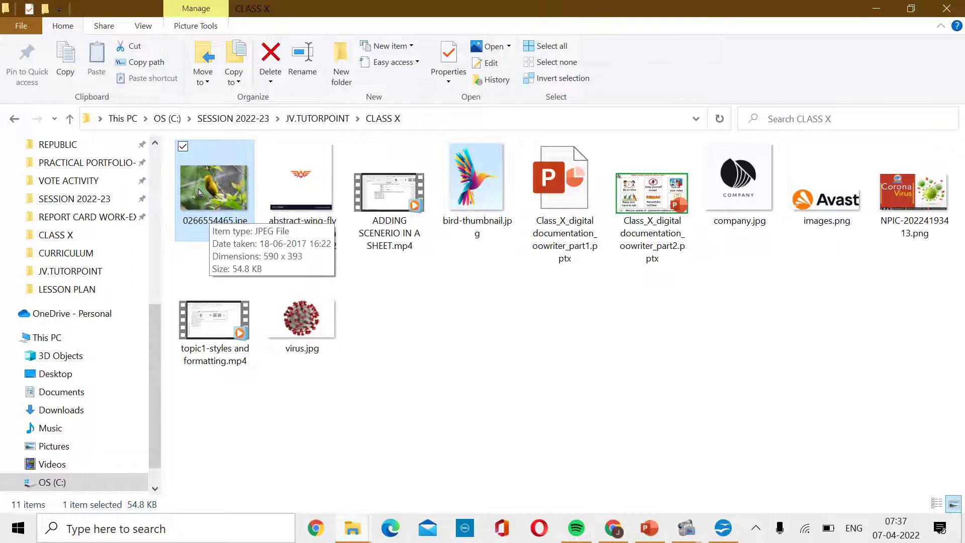
pyautogui.moveTo(200, 193); pyautogui.dragTo(255, 312)
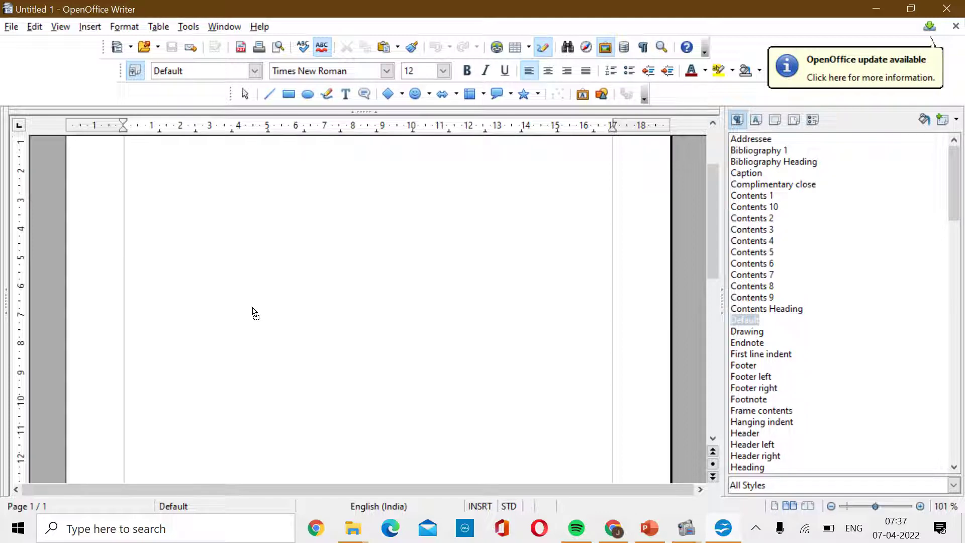
pyautogui.moveTo(255, 313); pyautogui.dragTo(256, 312)
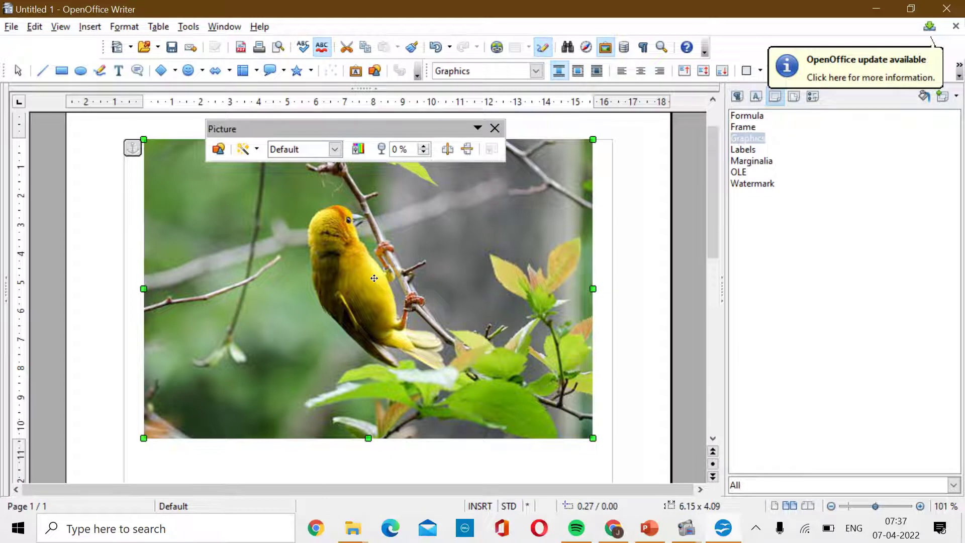
pyautogui.moveTo(593, 437); pyautogui.dragTo(446, 330)
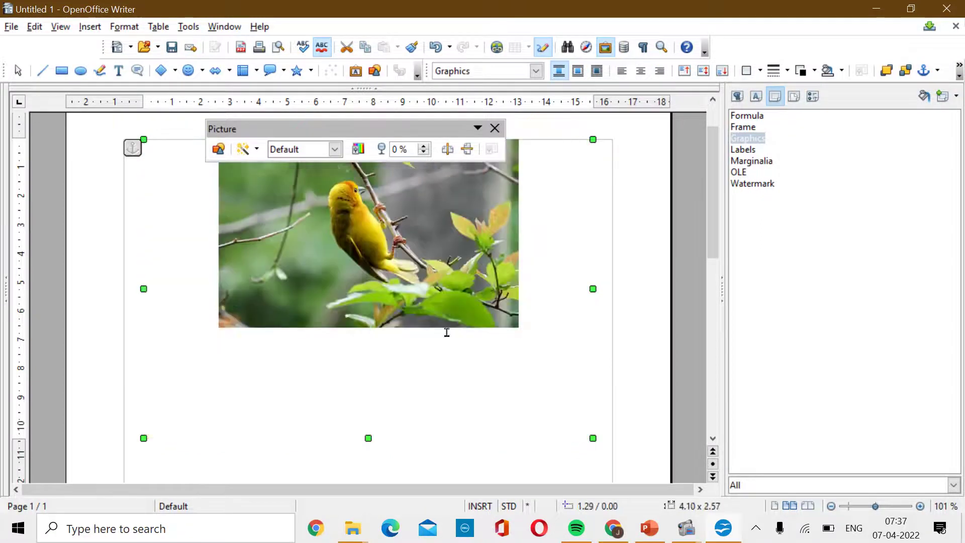
pyautogui.click(538, 406)
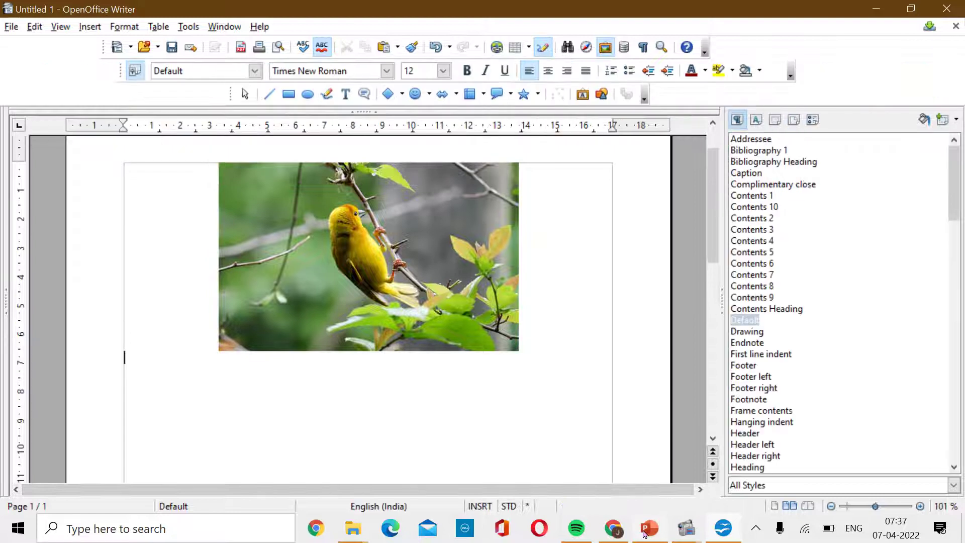
pyautogui.moveTo(648, 528)
pyautogui.click(651, 475)
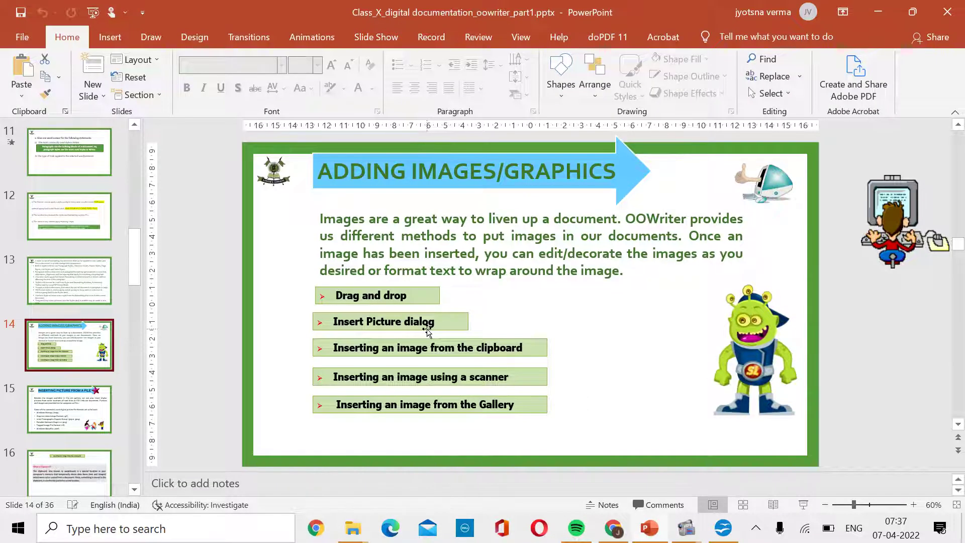
# Insert bird-thumbnail.jpg into the Writer document via Insert > Picture > From File.
pyautogui.hotkey('alt', 'Tab')
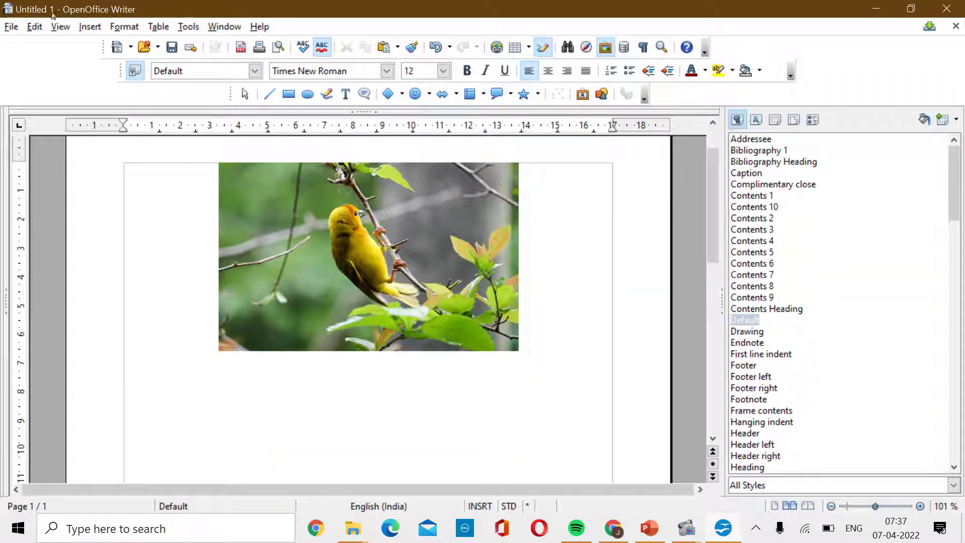
pyautogui.click(89, 27)
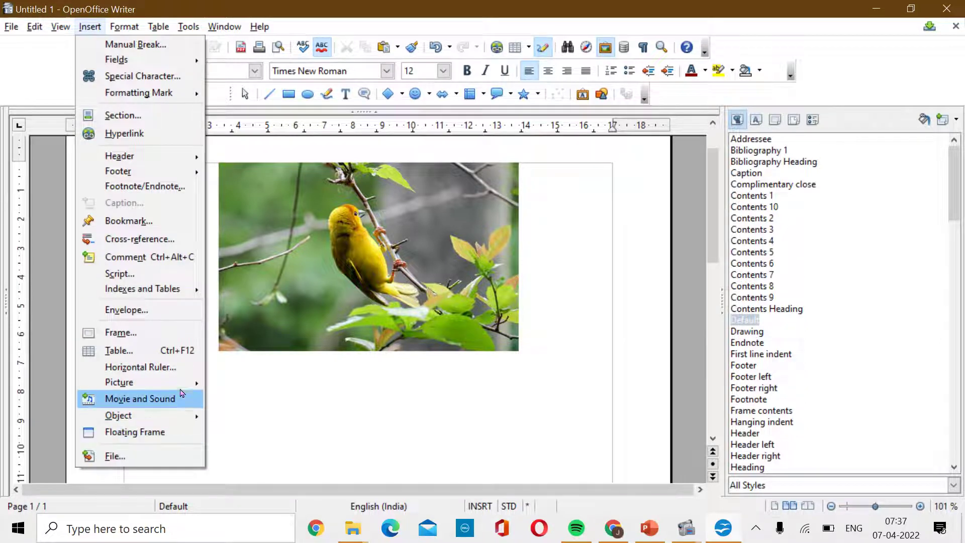
pyautogui.moveTo(186, 382)
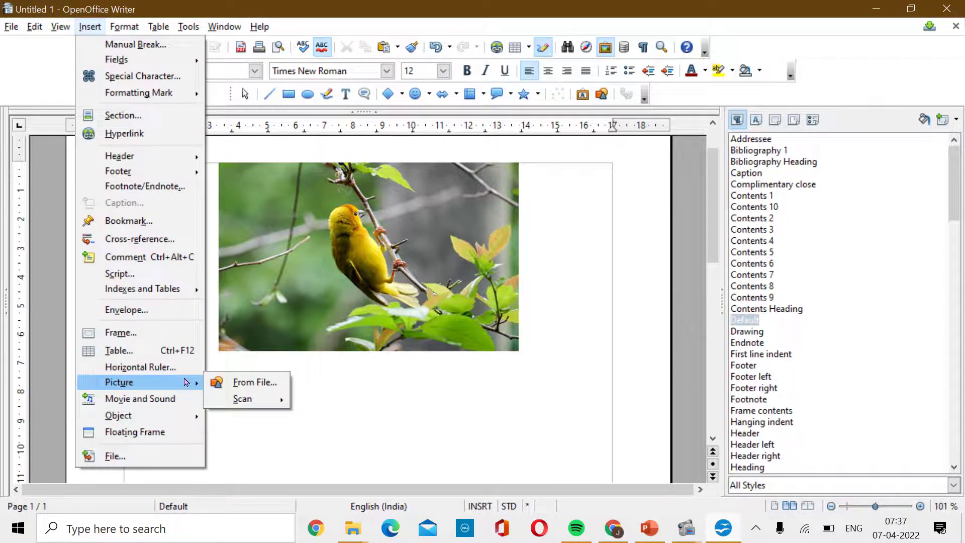
pyautogui.click(238, 383)
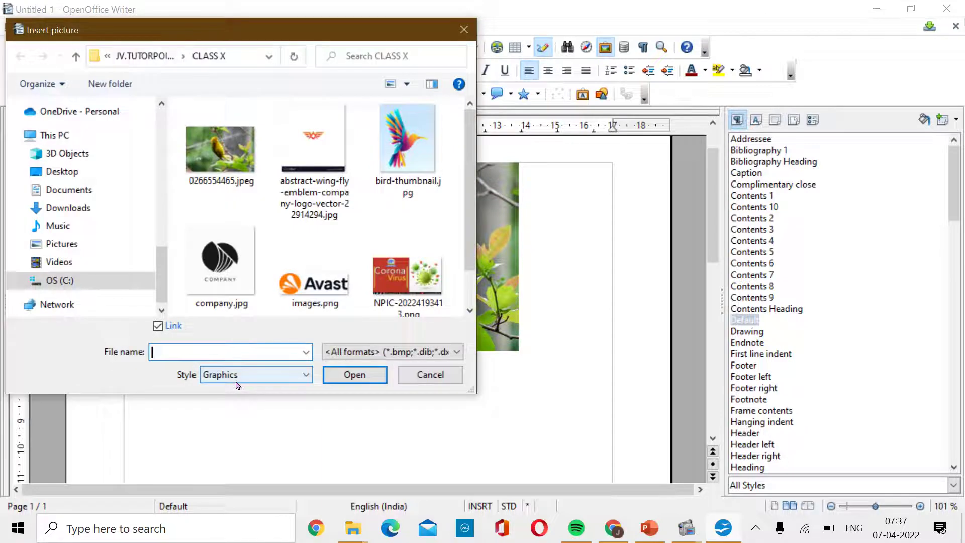
pyautogui.click(409, 171)
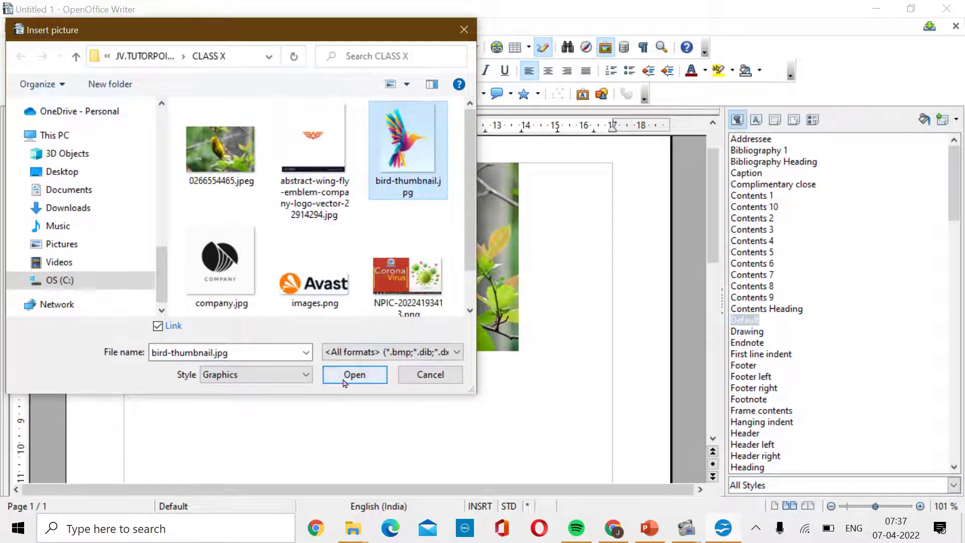
pyautogui.click(345, 381)
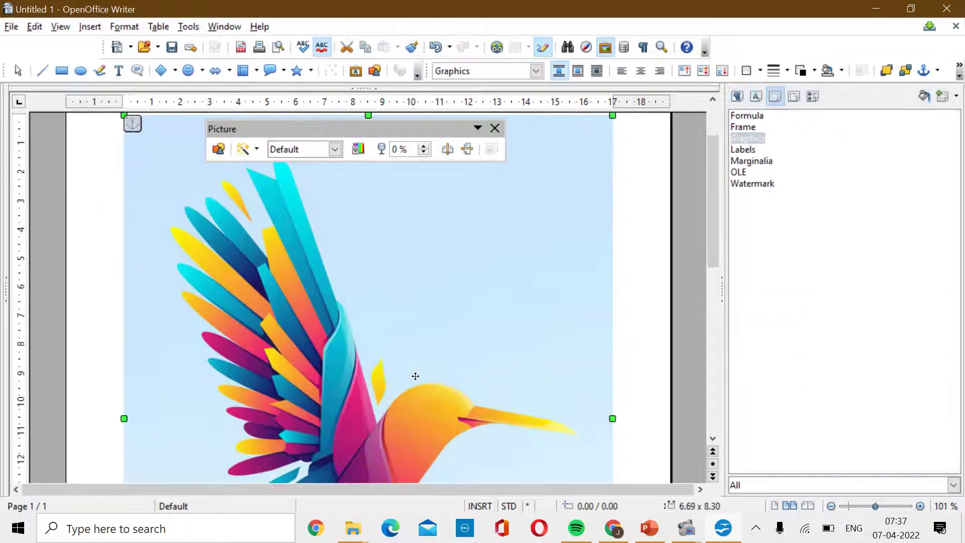
# Shrink the hummingbird illustration to about 4.53 x 3.30 and move it below the bird photo.
pyautogui.moveTo(612, 117); pyautogui.dragTo(501, 169)
pyautogui.scroll(-6, 551, 368)
pyautogui.scroll(4, 523, 324)
pyautogui.scroll(3, 523, 324)
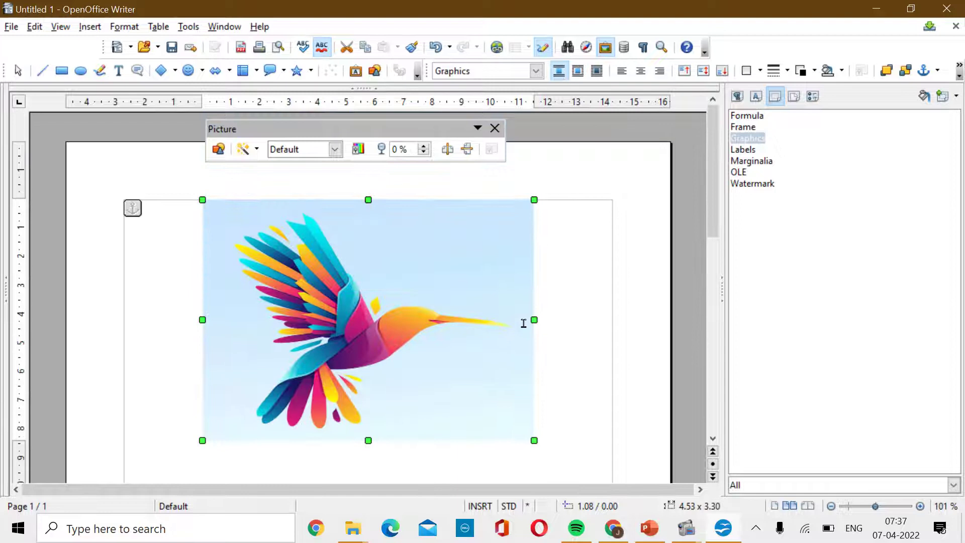
pyautogui.scroll(-4, 524, 323)
pyautogui.moveTo(346, 195); pyautogui.dragTo(340, 415)
pyautogui.hotkey('ctrl', 'z')
pyautogui.hotkey('ctrl', 'y')
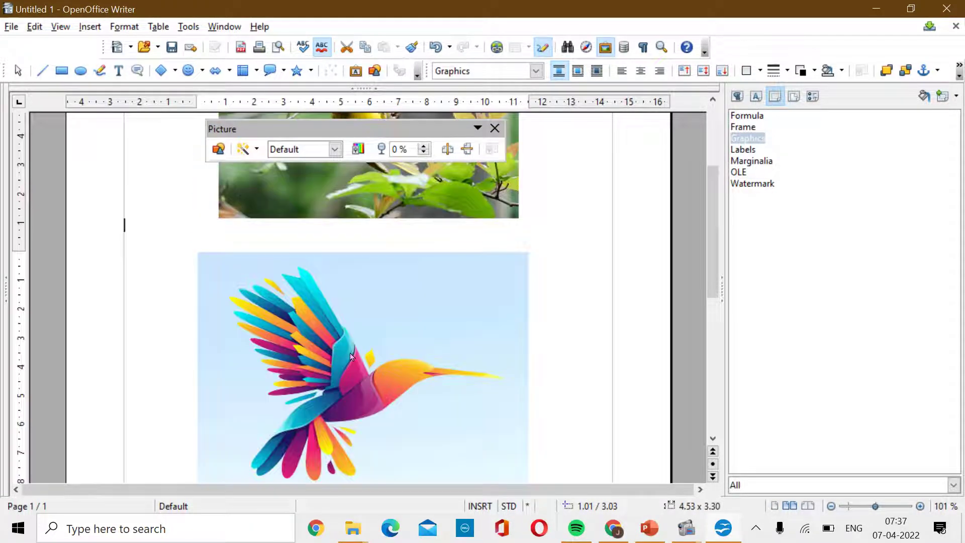
pyautogui.click(599, 414)
pyautogui.scroll(-5, 623, 462)
pyautogui.hotkey('alt', 'Tab')
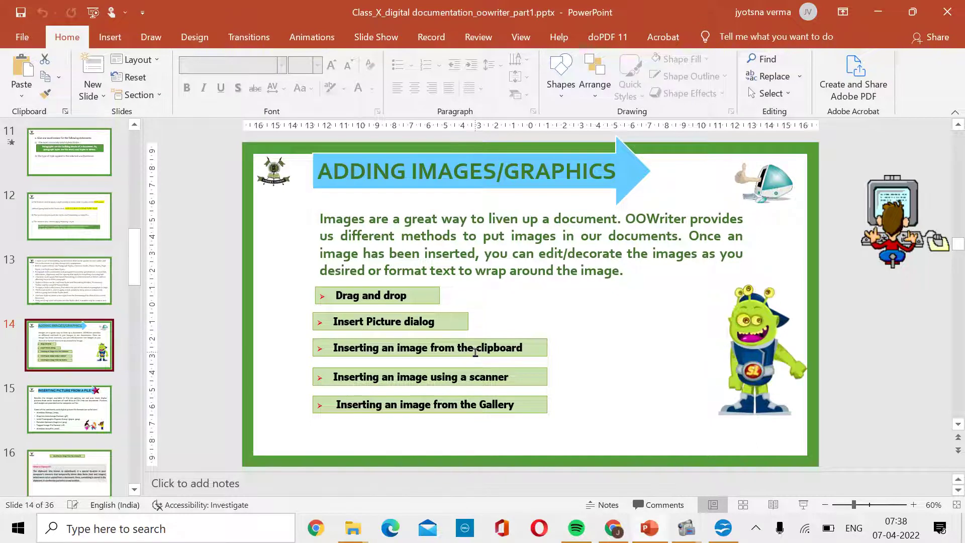
# Show PowerPoint slide 16 on the clipboard, then bring the CLASS X folder forward.
pyautogui.click(68, 468)
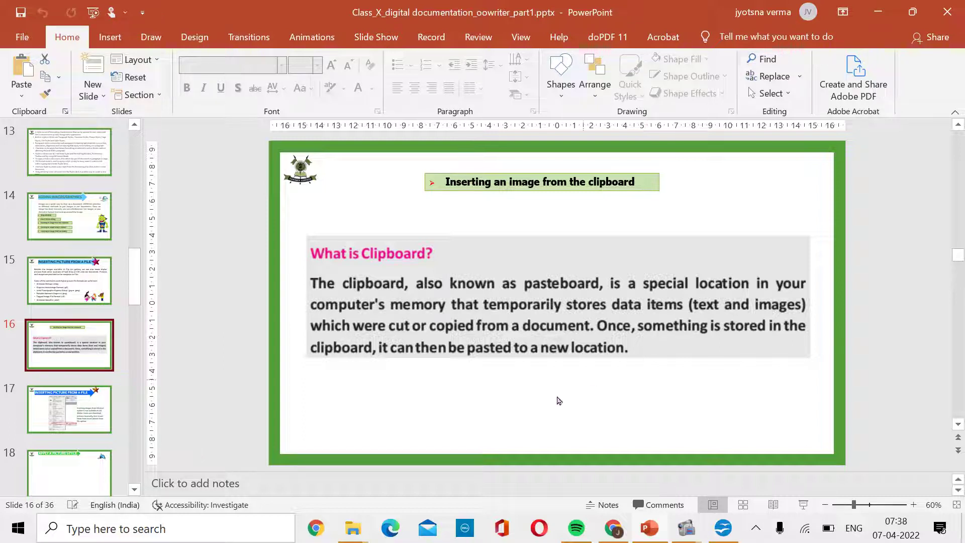
pyautogui.moveTo(349, 524)
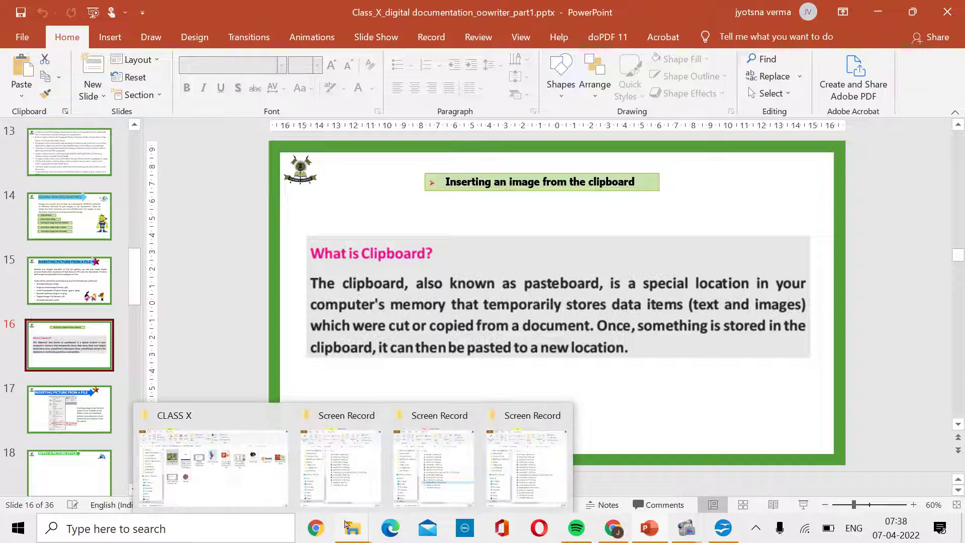
pyautogui.click(254, 469)
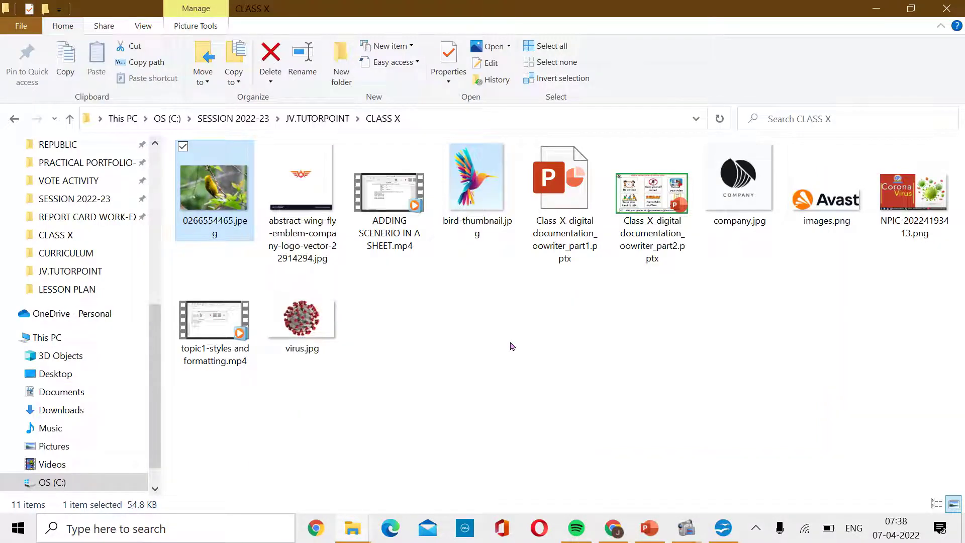
# Copy company.jpg in File Explorer.
pyautogui.click(749, 209)
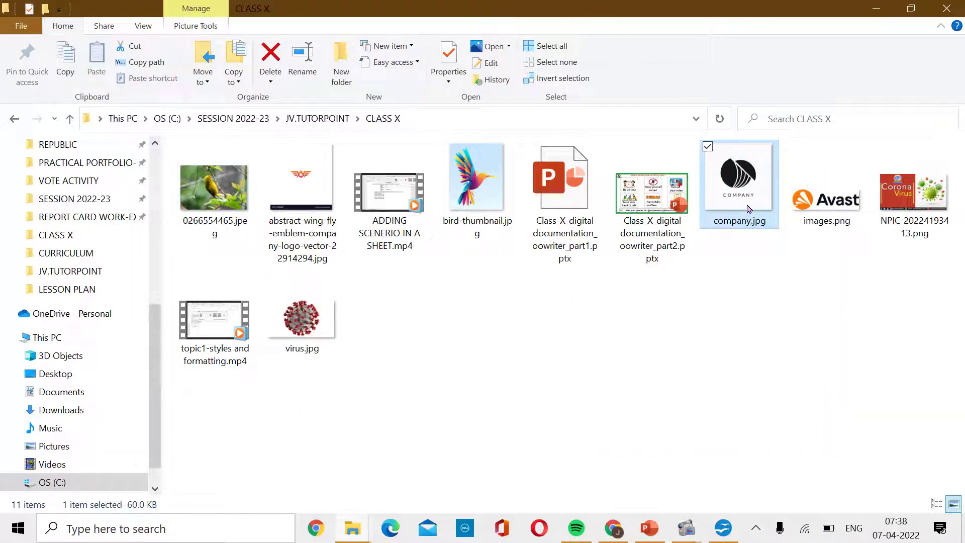
pyautogui.rightClick(749, 209)
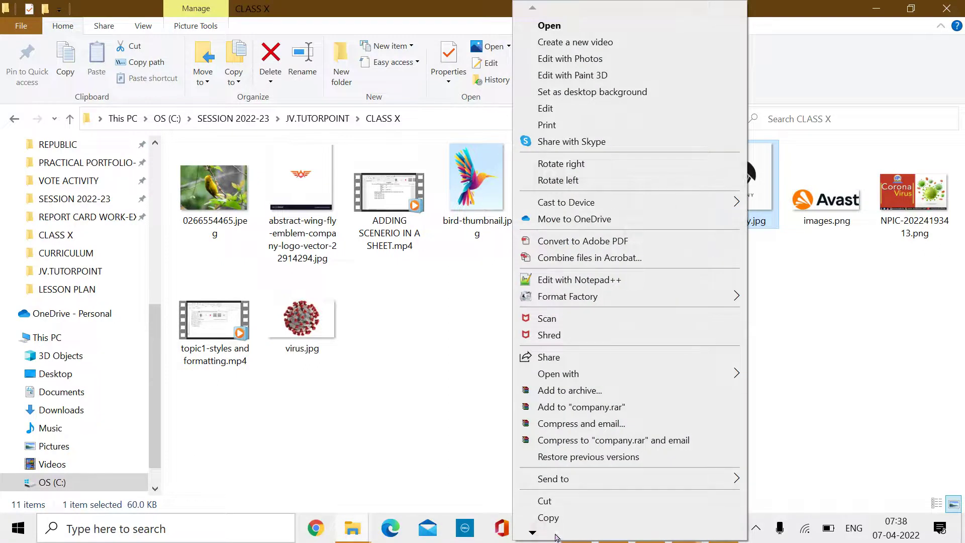
pyautogui.click(549, 518)
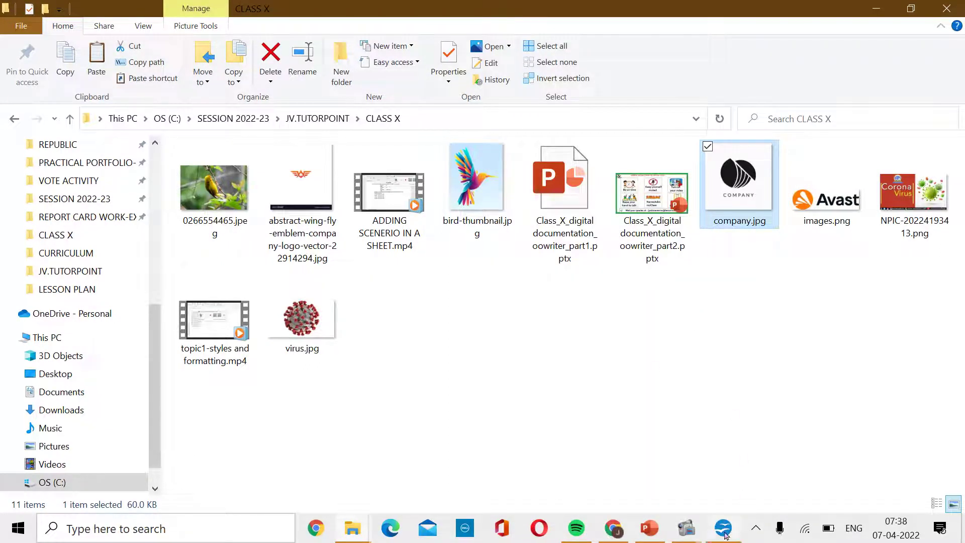
# Paste the company logo into Writer between the bird pictures and shrink it.
pyautogui.click(744, 473)
pyautogui.scroll(5, 304, 409)
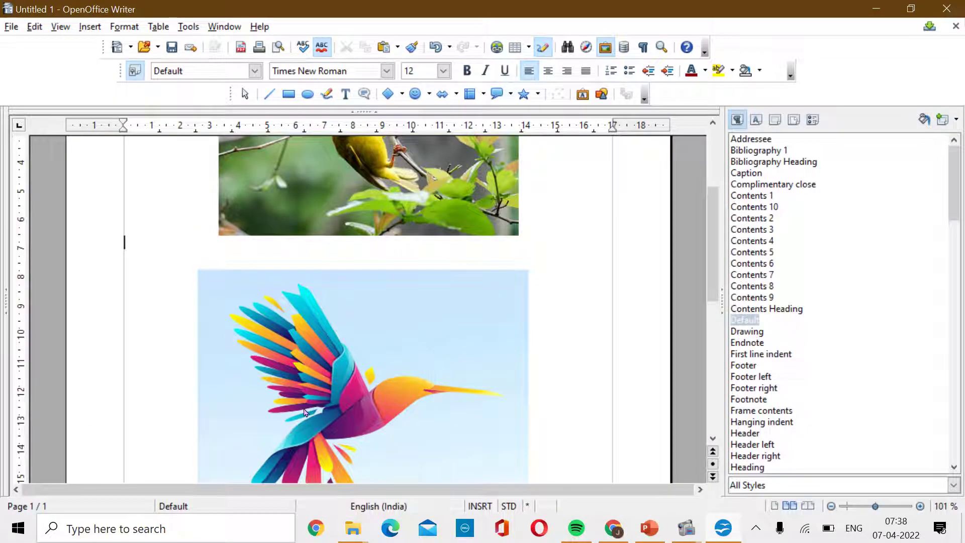
pyautogui.scroll(-3, 523, 368)
pyautogui.scroll(3, 448, 388)
pyautogui.hotkey('ctrl', 'v')
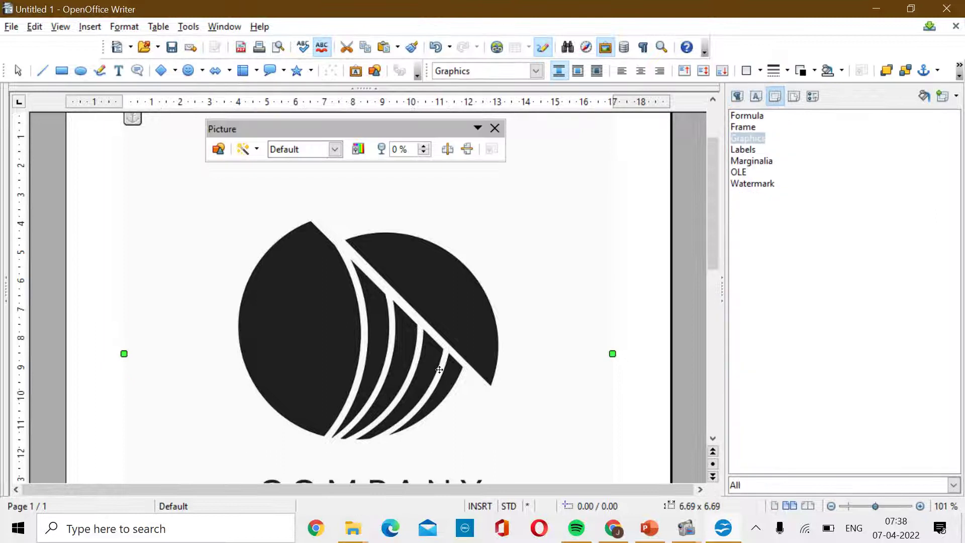
pyautogui.scroll(-3, 439, 370)
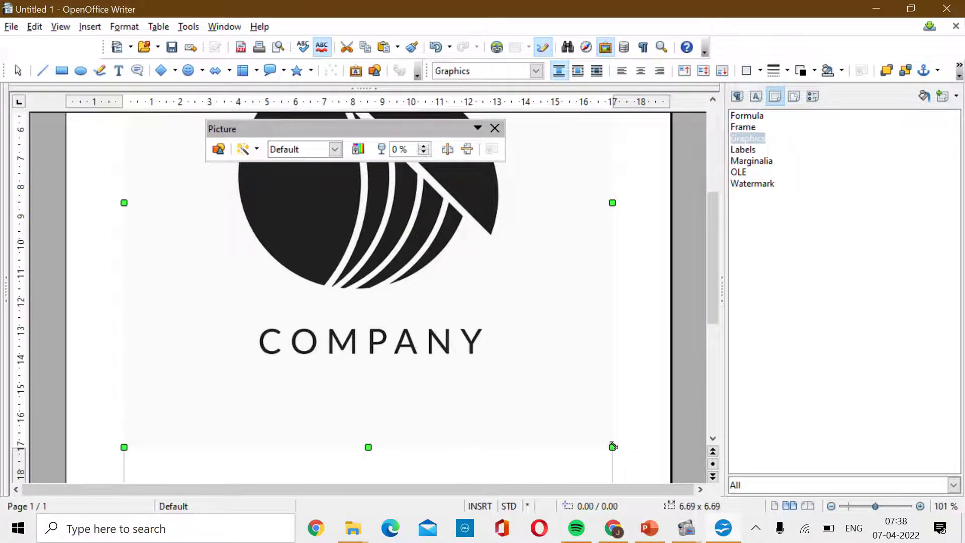
pyautogui.moveTo(613, 446); pyautogui.dragTo(502, 280)
pyautogui.click(545, 394)
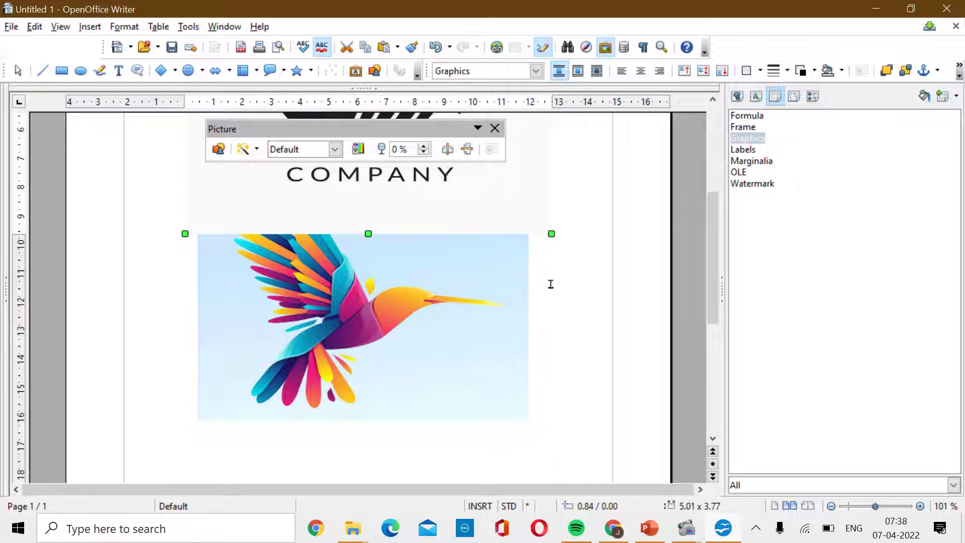
pyautogui.click(647, 534)
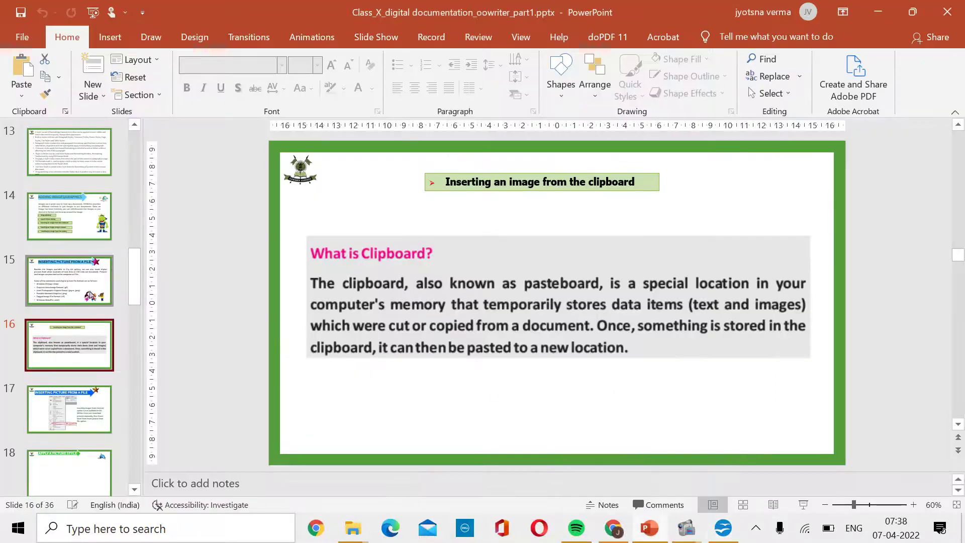
# Show PowerPoint slide 14 listing image-insertion methods, then return to Writer.
pyautogui.click(70, 216)
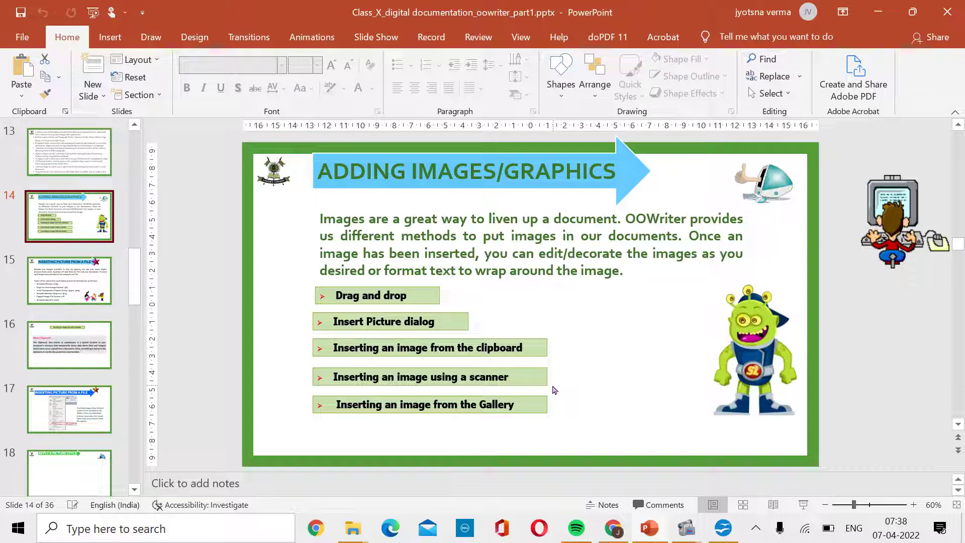
pyautogui.moveTo(723, 527)
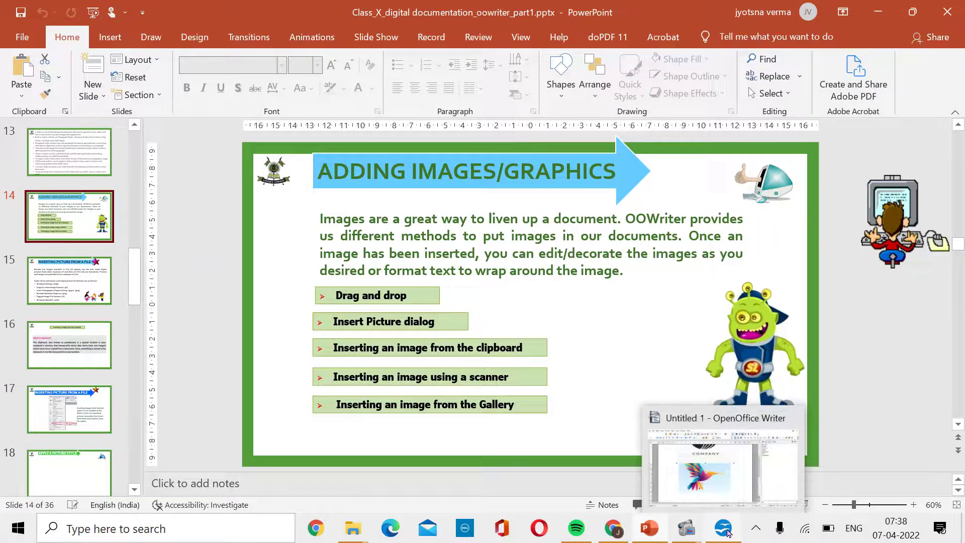
pyautogui.click(709, 472)
# Review the Insert > Picture > Scan options without choosing one, ending back in Writer.
pyautogui.scroll(-2, 237, 313)
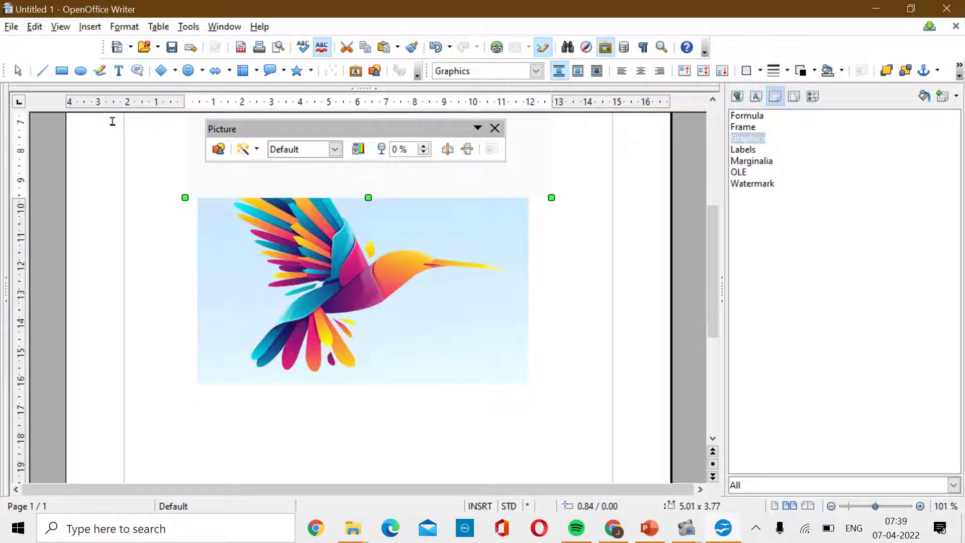
pyautogui.click(88, 27)
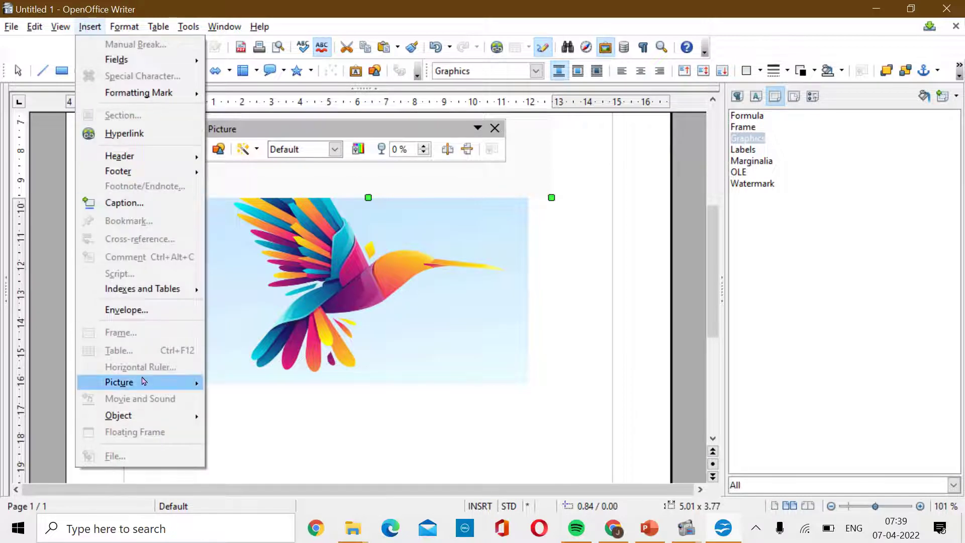
pyautogui.moveTo(145, 383)
pyautogui.moveTo(252, 405)
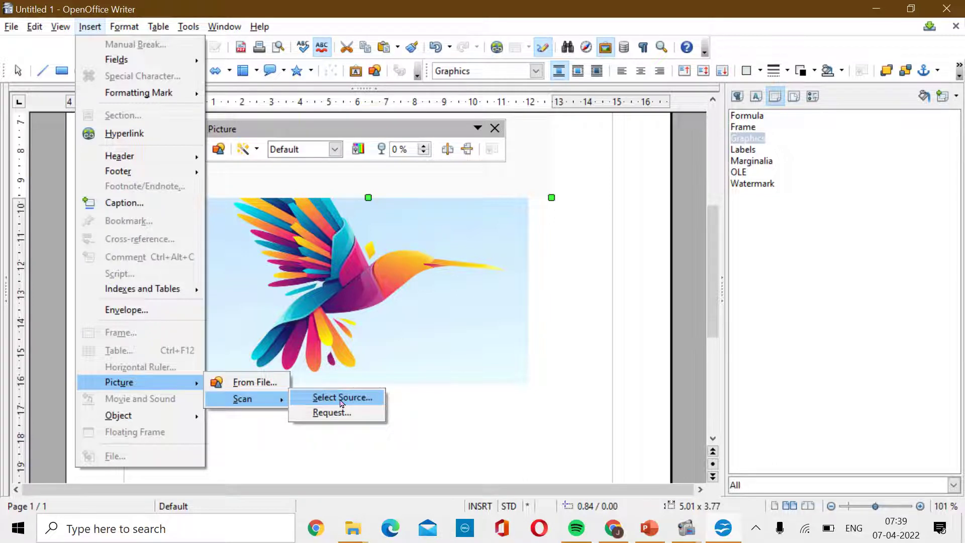
pyautogui.click(454, 420)
pyautogui.click(649, 535)
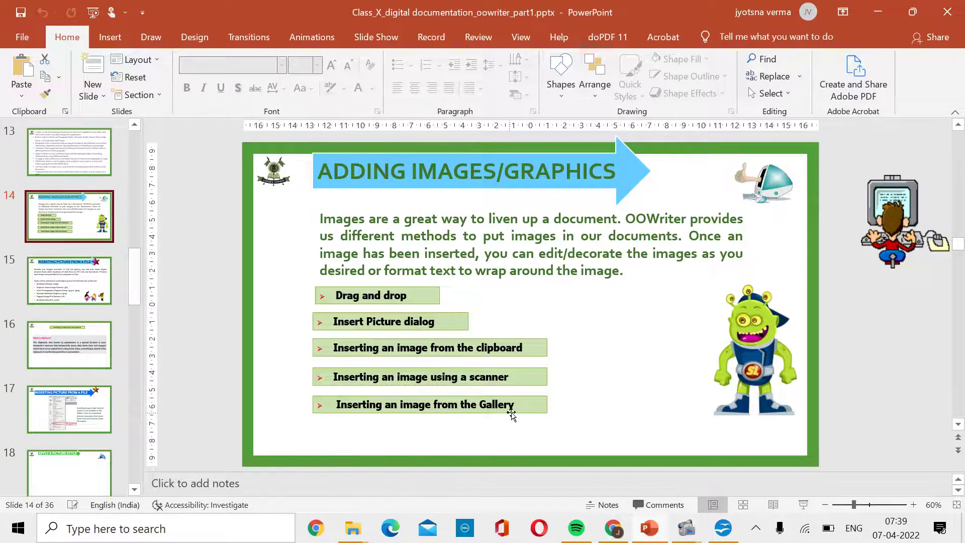
pyautogui.click(721, 532)
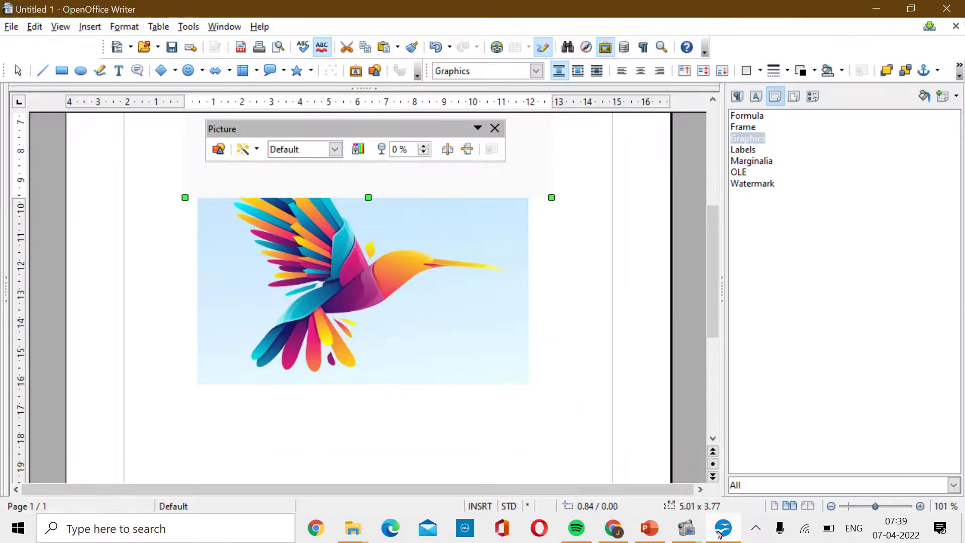
# Open the Gallery above the document and enlarge it to show the Arrows theme clipart.
pyautogui.click(312, 418)
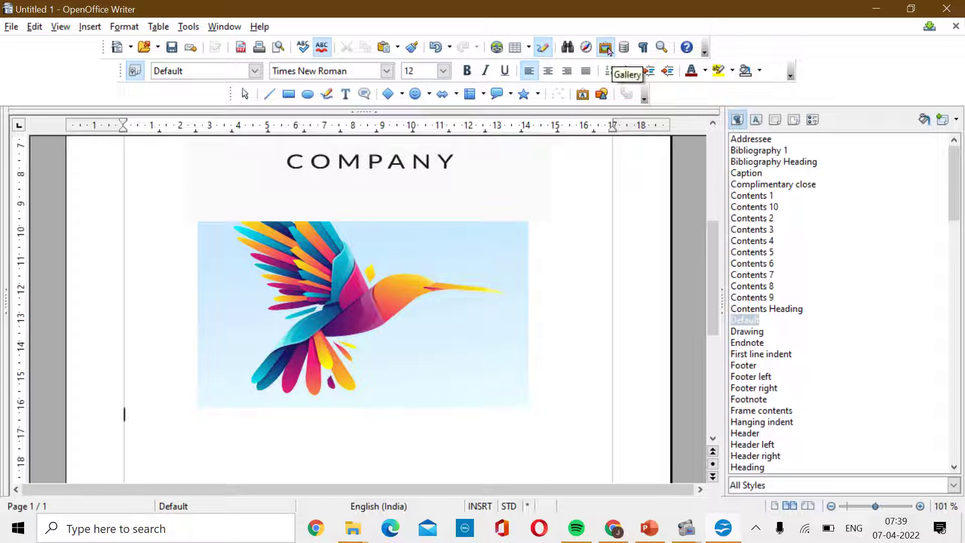
pyautogui.click(607, 48)
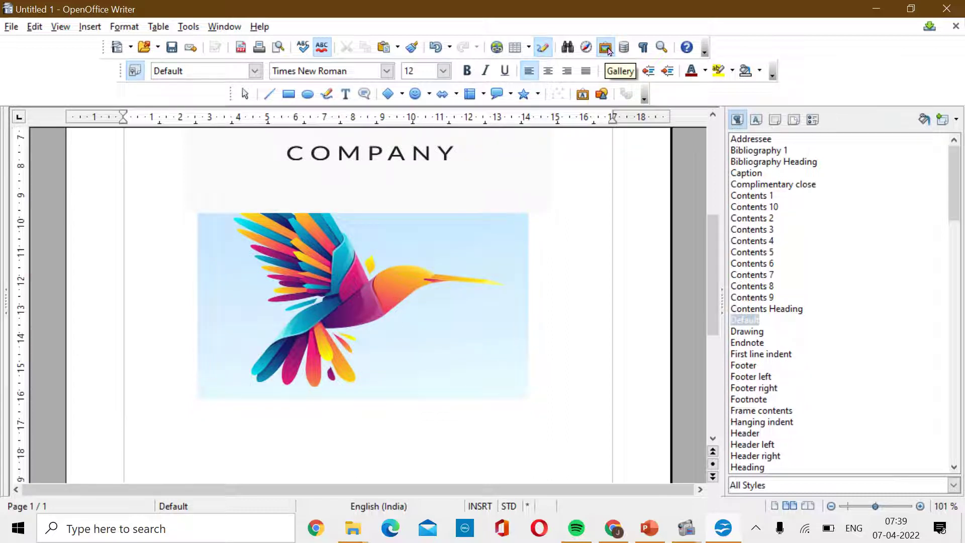
pyautogui.click(607, 48)
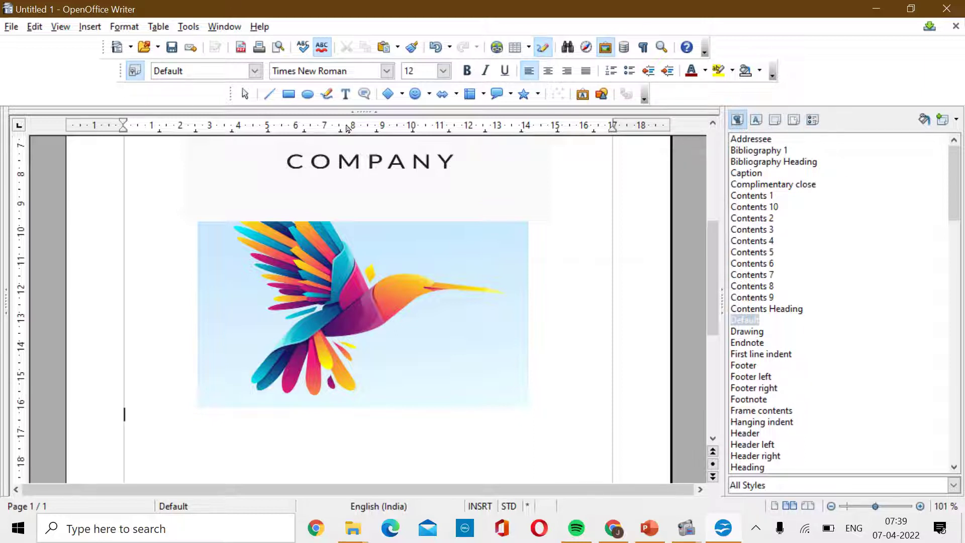
pyautogui.moveTo(365, 115); pyautogui.dragTo(374, 260)
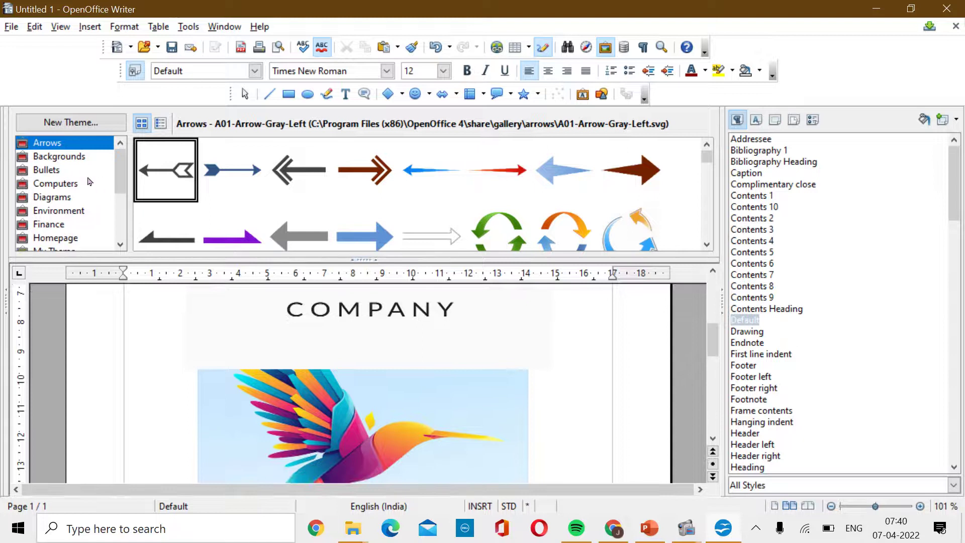
# Browse the Gallery themes from Backgrounds to Homepage and settle on Environment.
pyautogui.click(67, 160)
pyautogui.click(56, 173)
pyautogui.click(56, 187)
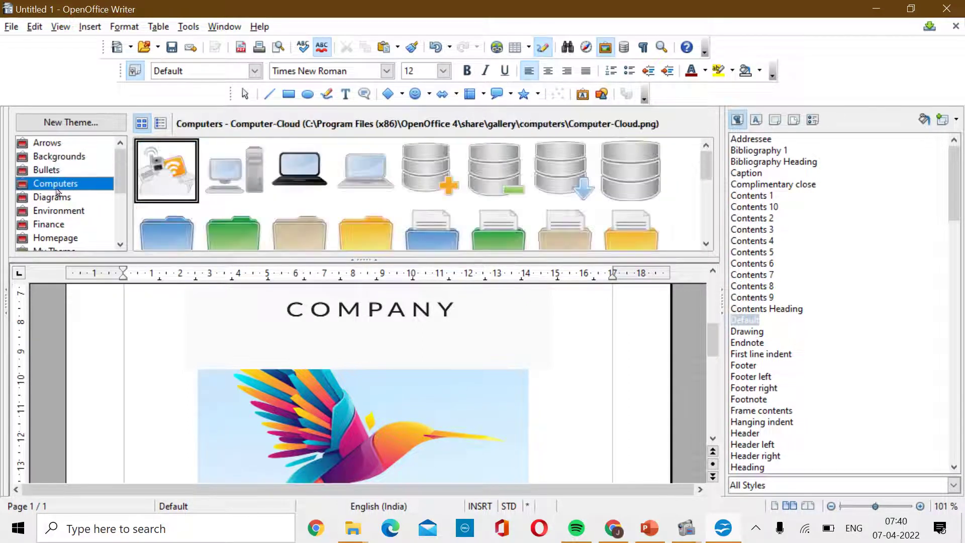
pyautogui.click(60, 199)
pyautogui.click(71, 215)
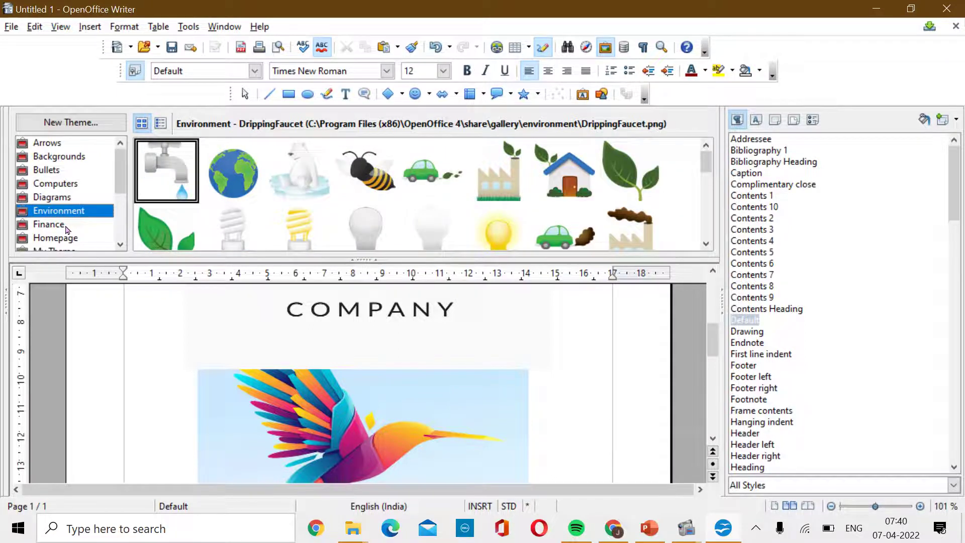
pyautogui.click(68, 227)
pyautogui.click(70, 241)
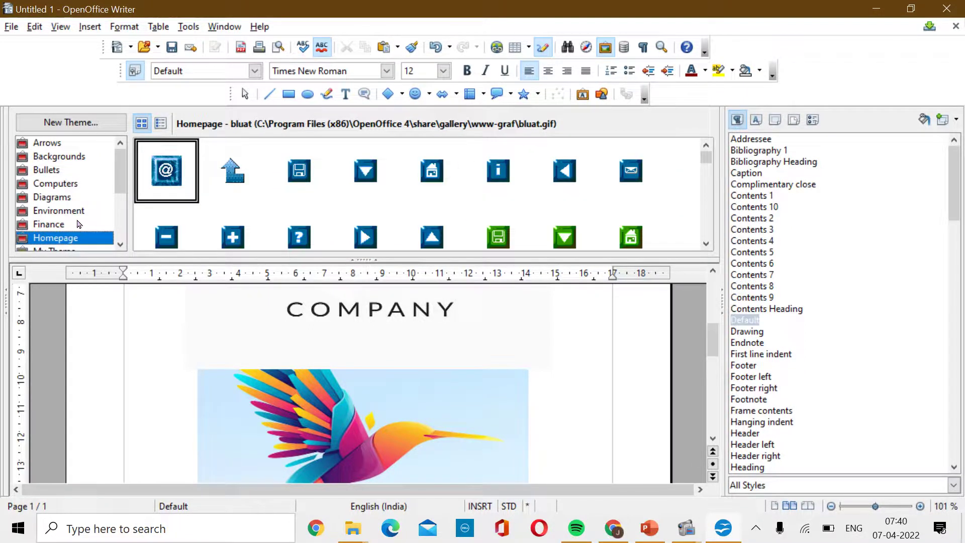
pyautogui.click(74, 216)
# Insert a copy of the Earth clipart into the document.
pyautogui.click(252, 175)
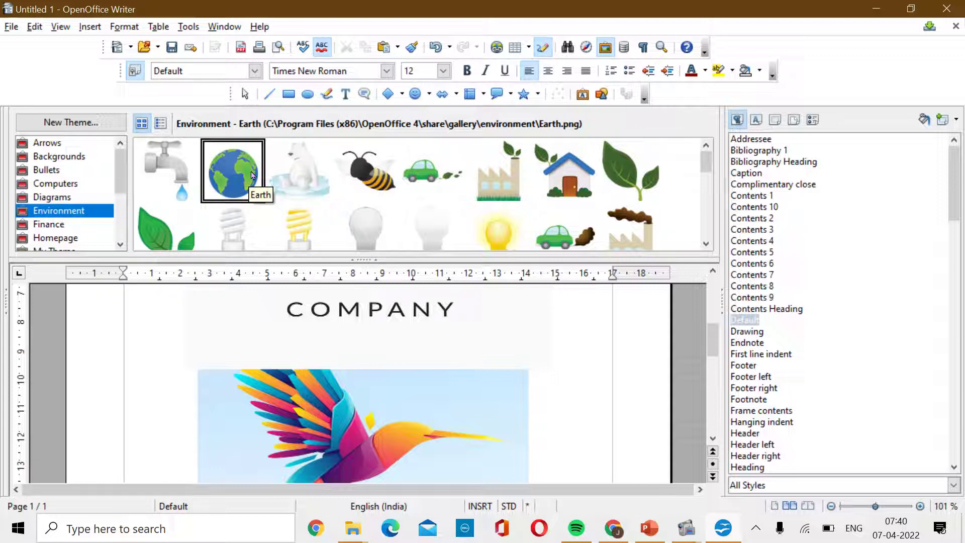
pyautogui.rightClick(252, 175)
pyautogui.moveTo(310, 181)
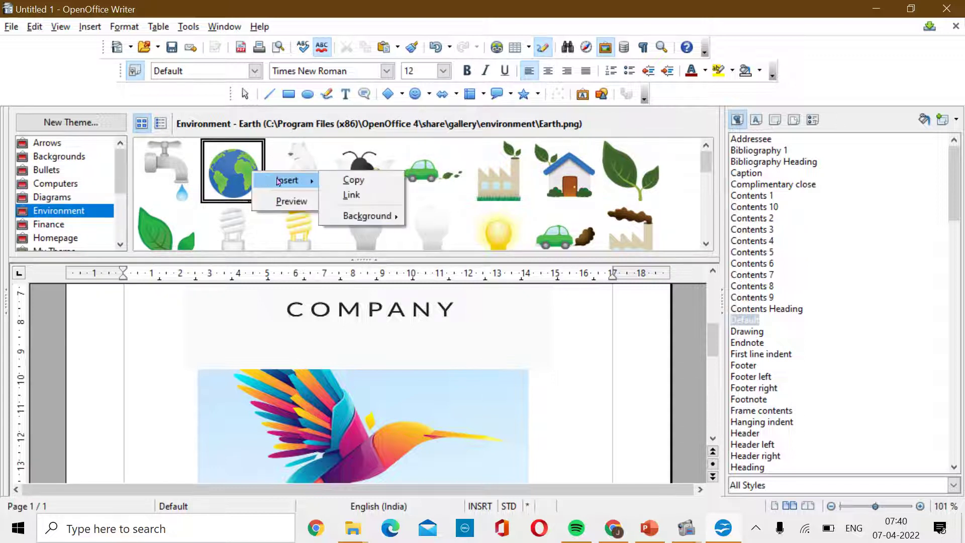
pyautogui.click(352, 181)
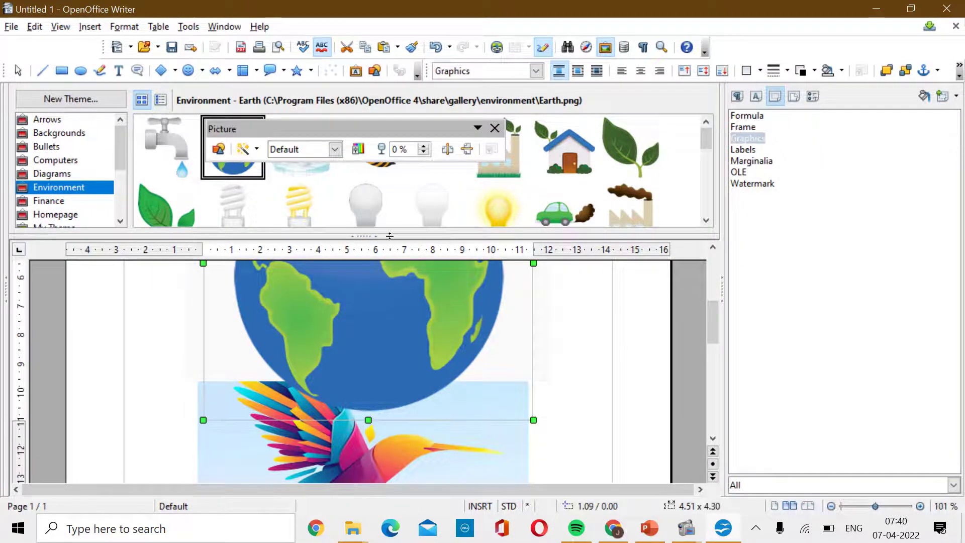
# Shrink the Gallery and drag the hummingbird illustration down below the Earth globe.
pyautogui.moveTo(388, 236); pyautogui.dragTo(390, 119)
pyautogui.scroll(2, 567, 319)
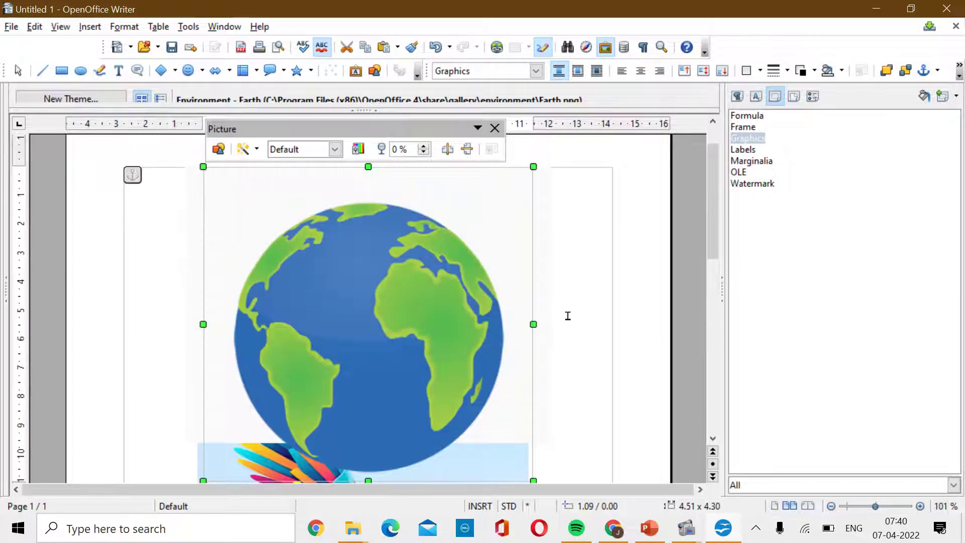
pyautogui.scroll(-5, 568, 315)
pyautogui.click(373, 213)
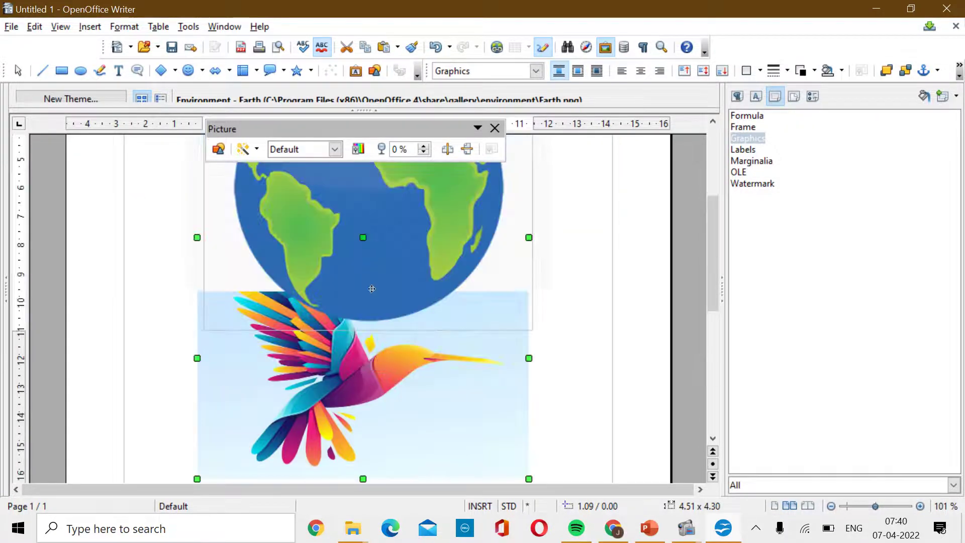
pyautogui.moveTo(364, 371); pyautogui.dragTo(372, 465)
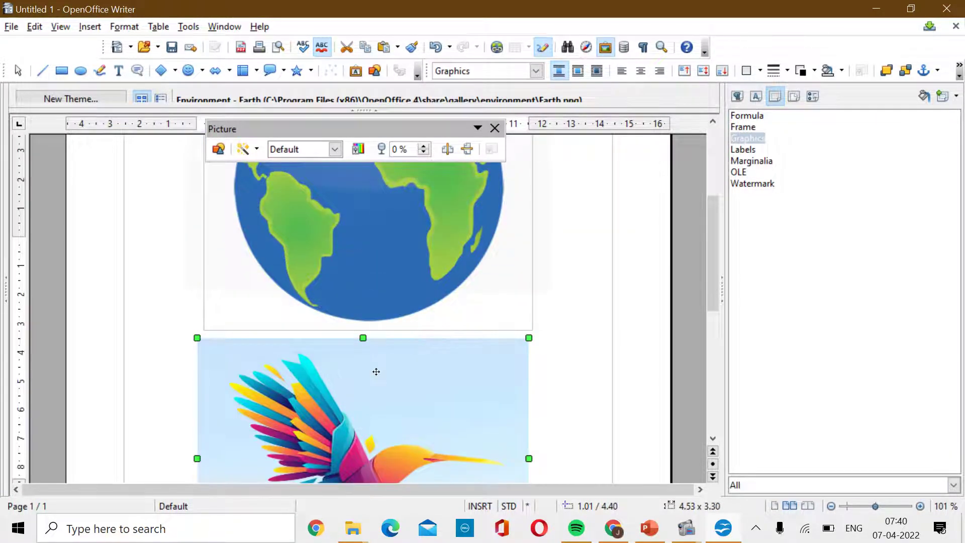
pyautogui.scroll(-3, 377, 362)
pyautogui.moveTo(360, 279); pyautogui.dragTo(357, 327)
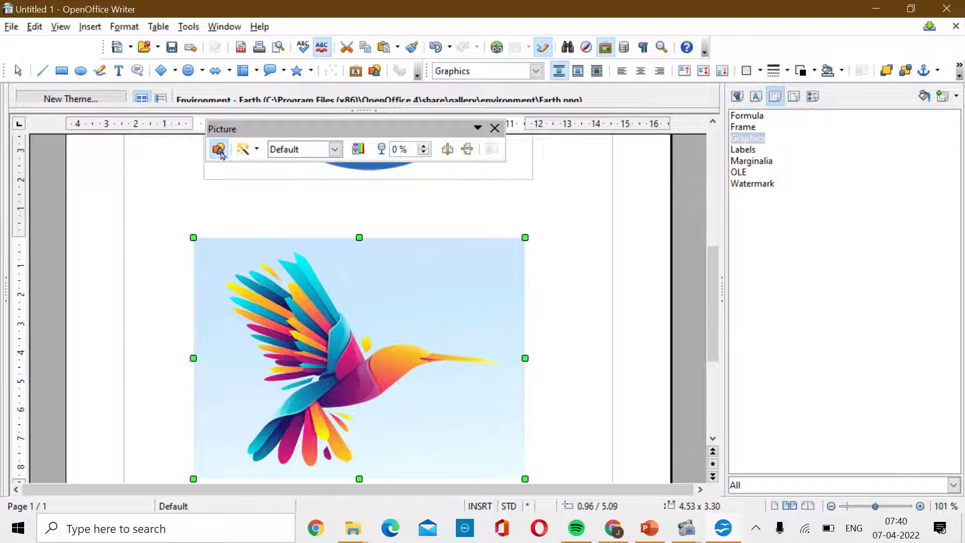
# Invert the hummingbird's colours, apply Smooth, invert them back, then view the Graphics mode options.
pyautogui.click(257, 150)
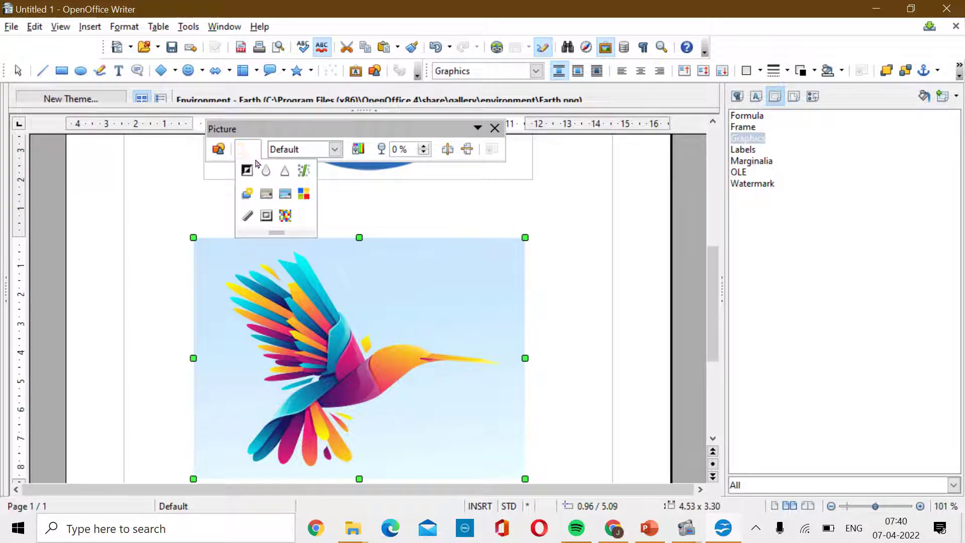
pyautogui.click(254, 172)
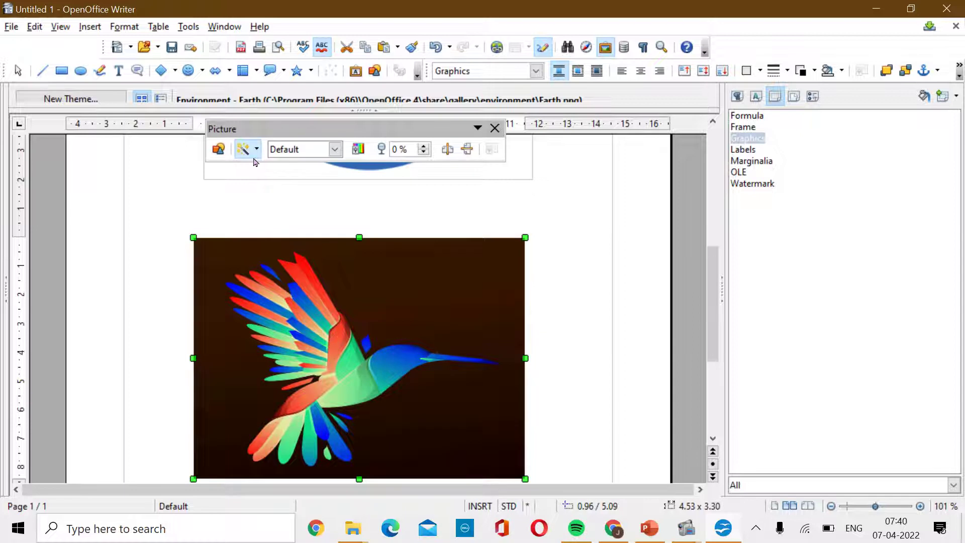
pyautogui.click(256, 150)
pyautogui.click(267, 172)
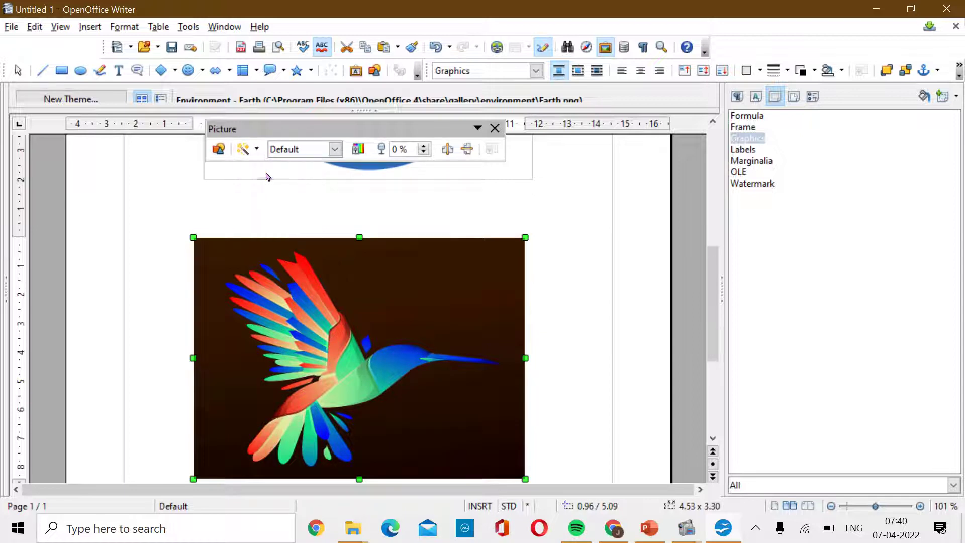
pyautogui.click(256, 149)
pyautogui.click(254, 172)
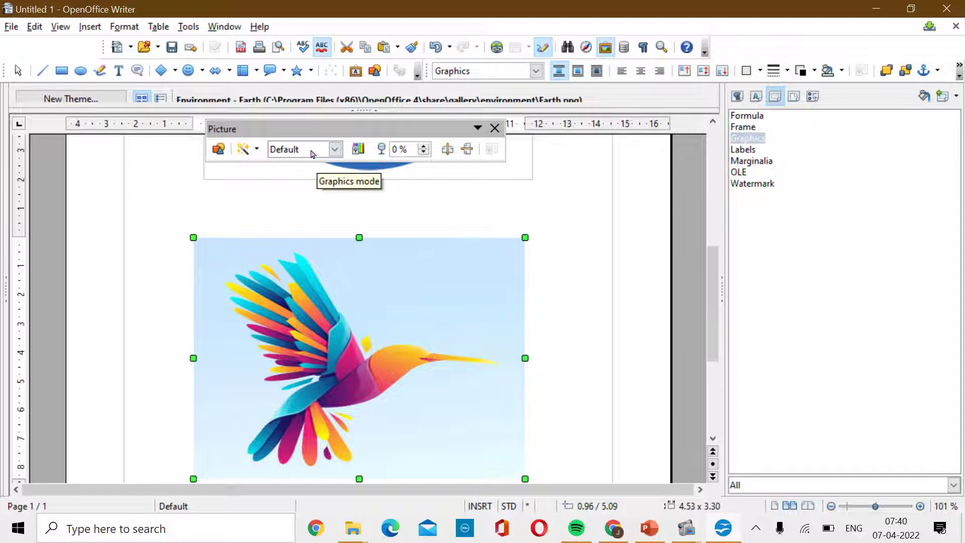
pyautogui.click(336, 149)
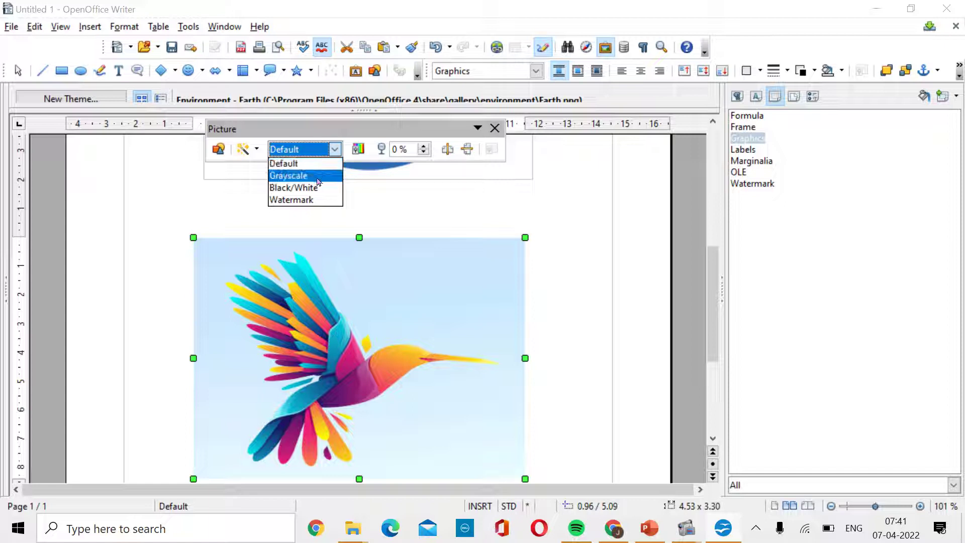
pyautogui.click(309, 200)
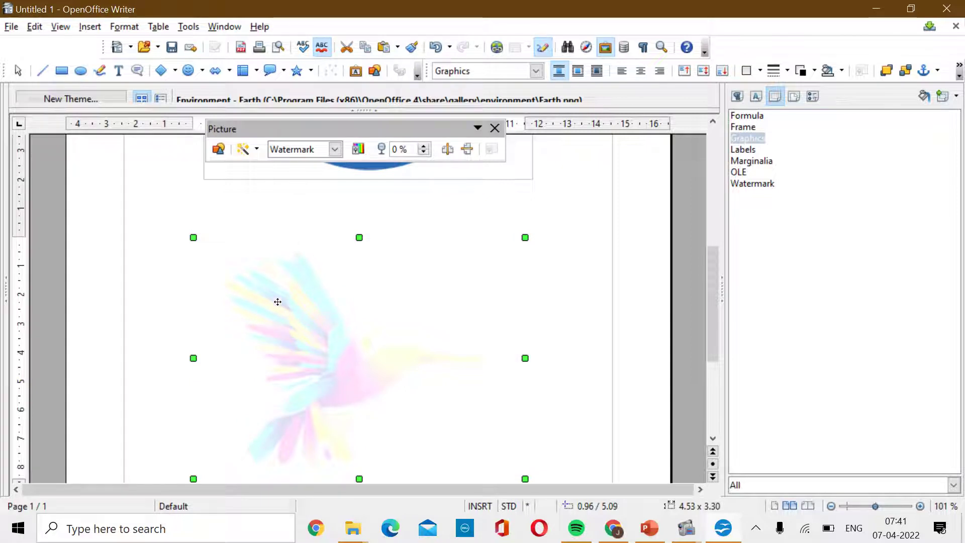
pyautogui.click(334, 149)
pyautogui.click(322, 190)
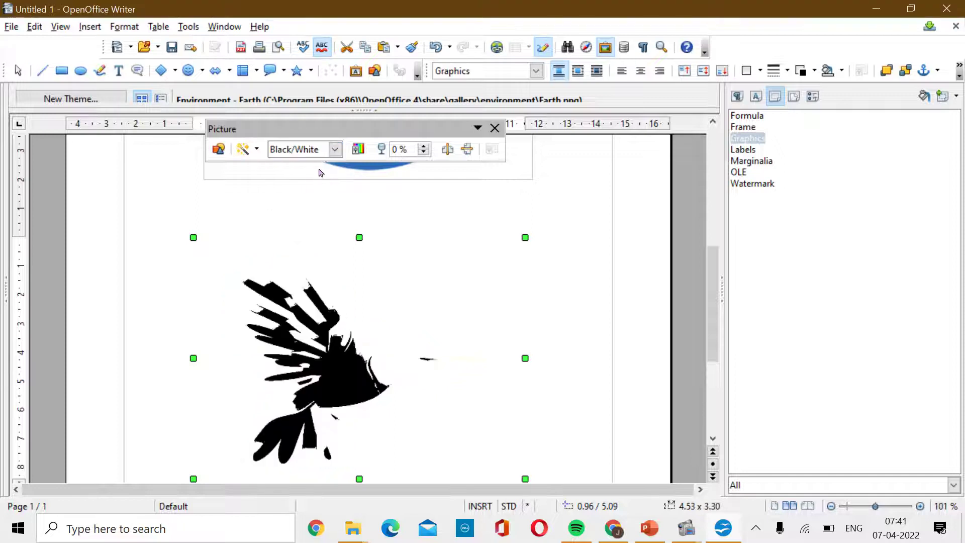
pyautogui.click(335, 149)
pyautogui.click(320, 179)
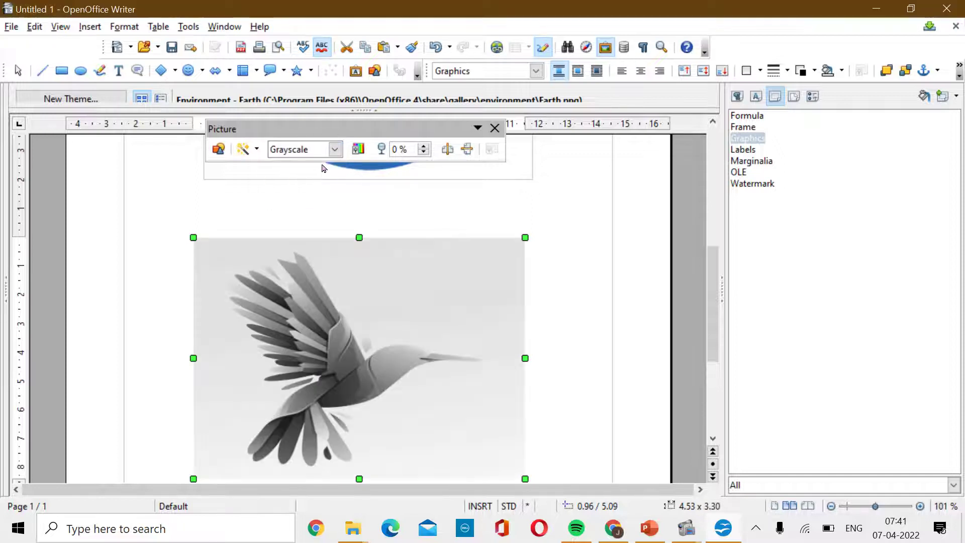
pyautogui.click(334, 149)
pyautogui.click(310, 167)
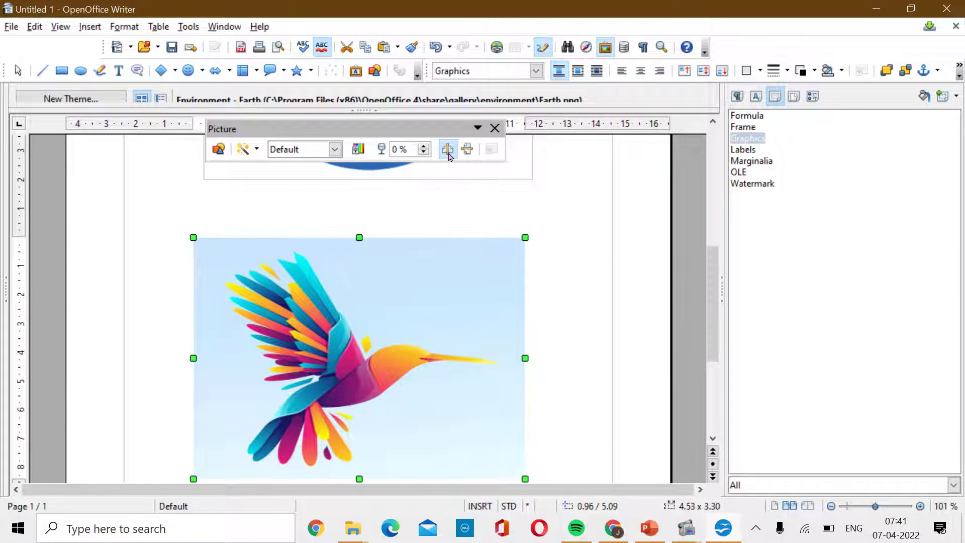
# Flip the bird horizontally and vertically until it is upright and facing right again.
pyautogui.click(448, 150)
pyautogui.click(466, 158)
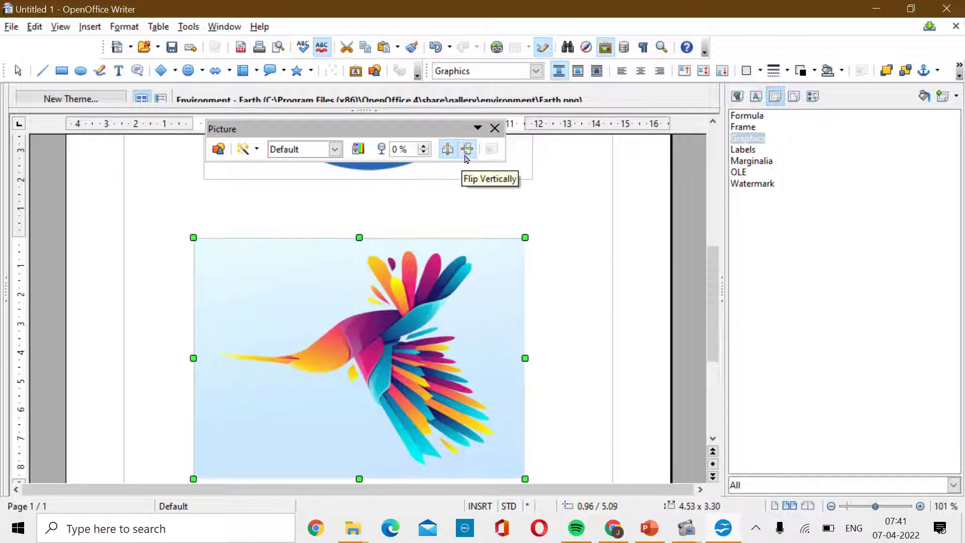
pyautogui.click(448, 158)
pyautogui.click(447, 150)
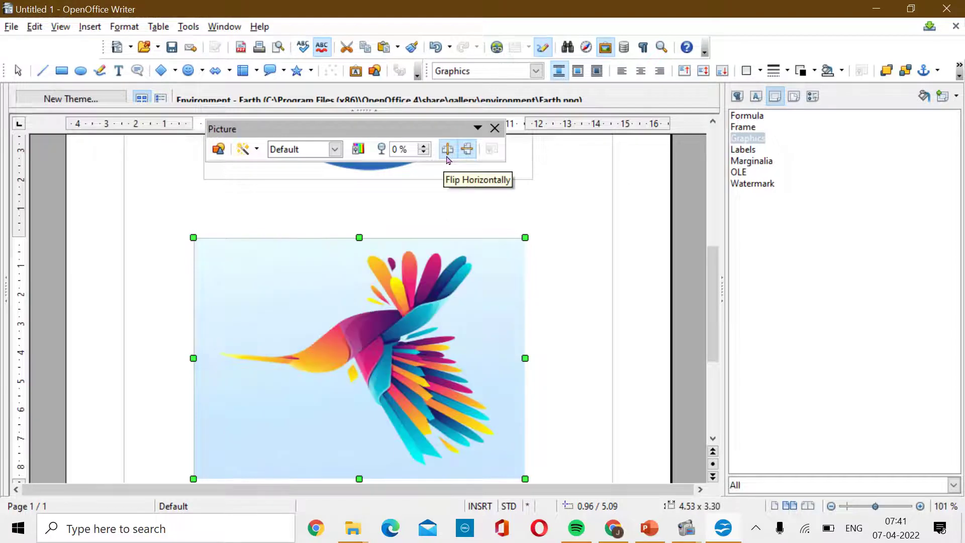
pyautogui.click(447, 151)
pyautogui.click(464, 150)
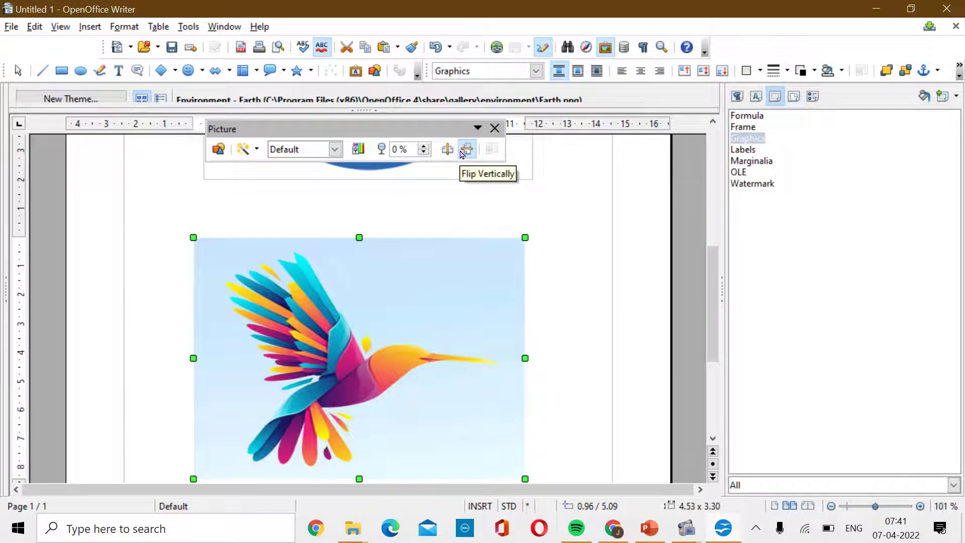
# Bring up the context menu for the bird illustration.
pyautogui.scroll(-7, 412, 278)
pyautogui.scroll(5, 411, 279)
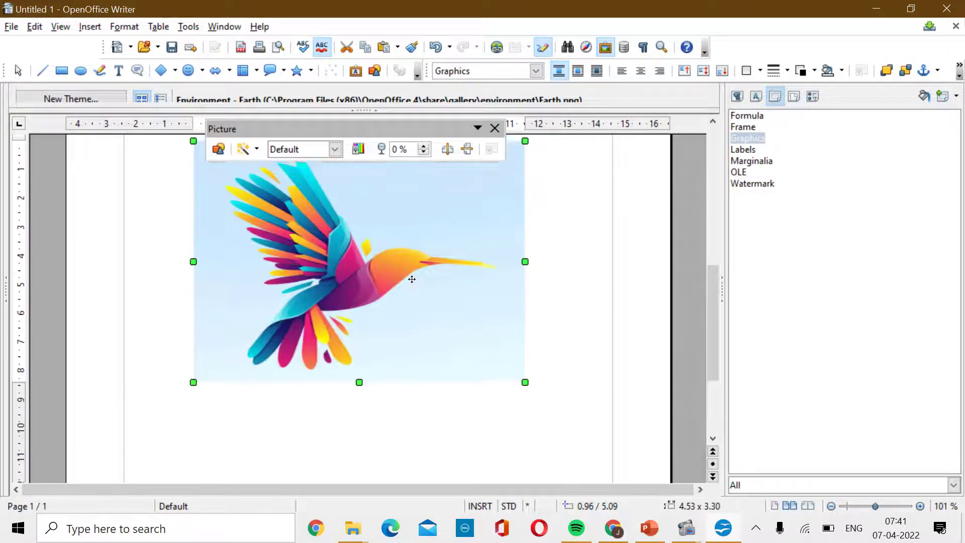
pyautogui.rightClick(412, 282)
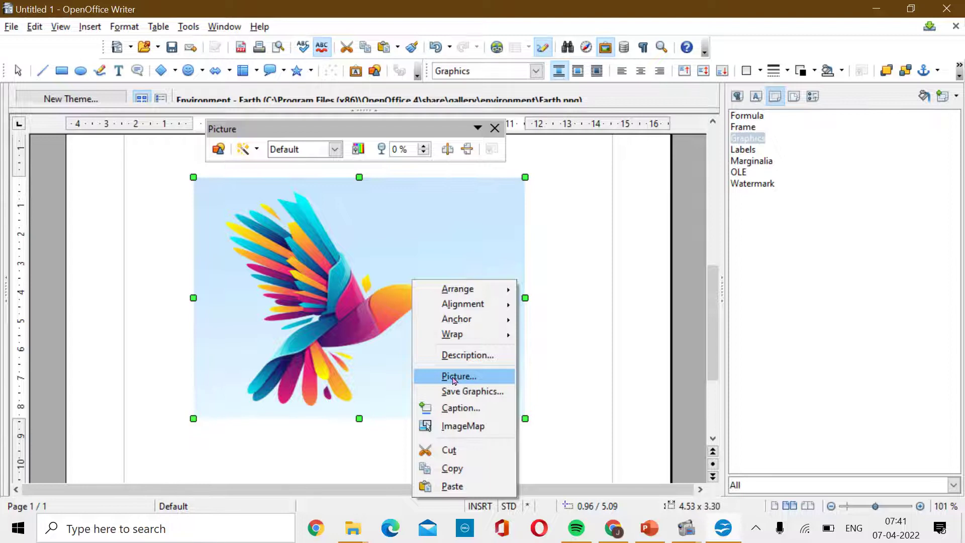
# Set the hummingbird's crop to Left -12.35 cm and Right -3.60 cm, widening it to 21.00 cm.
pyautogui.click(453, 380)
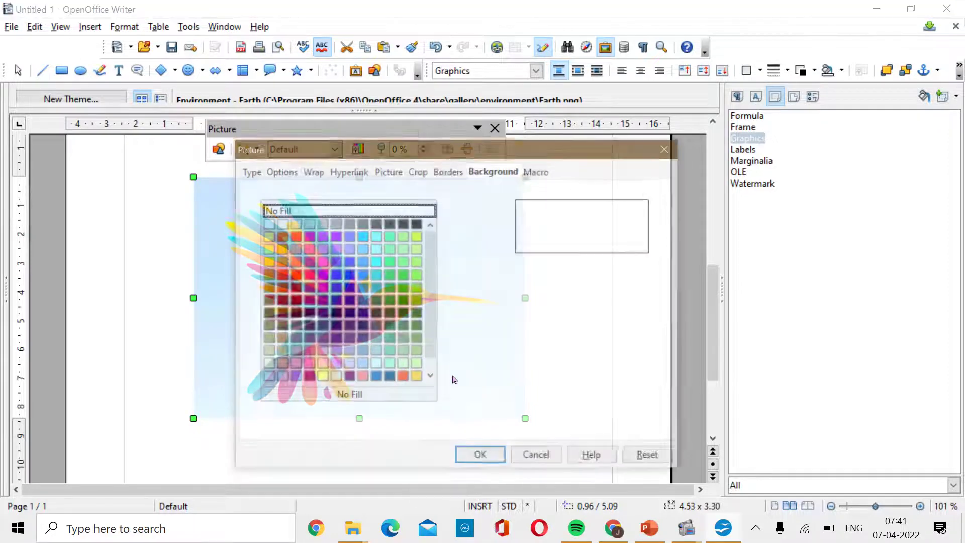
pyautogui.click(419, 171)
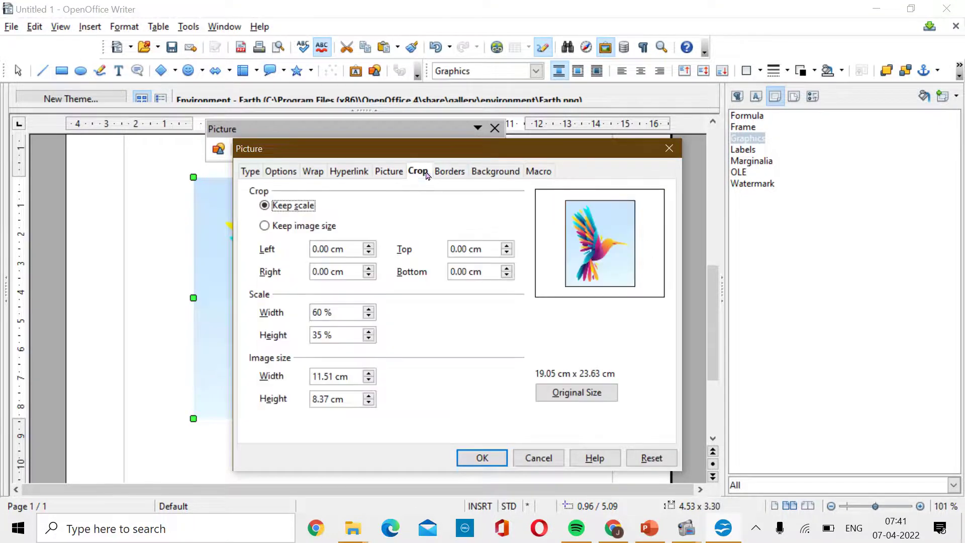
pyautogui.moveTo(434, 148); pyautogui.dragTo(692, 69)
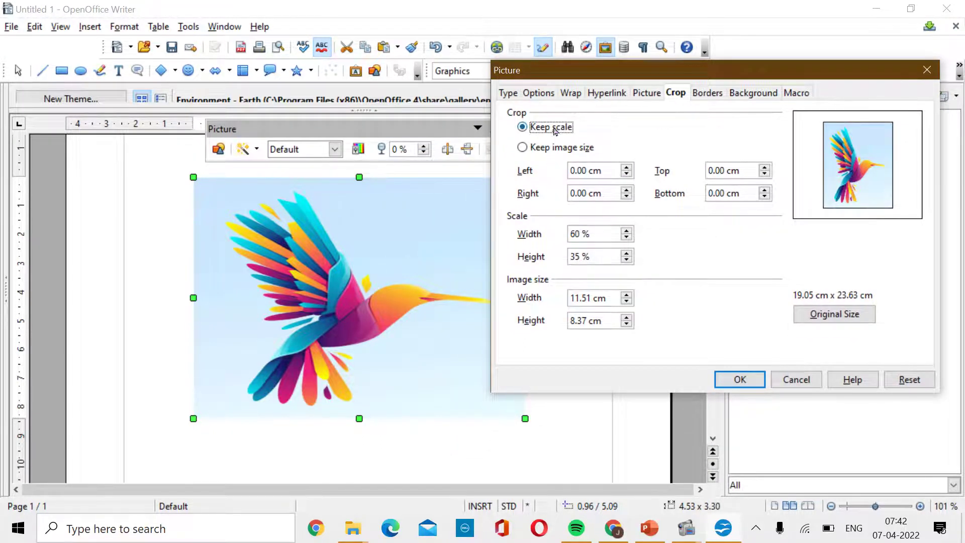
pyautogui.click(560, 148)
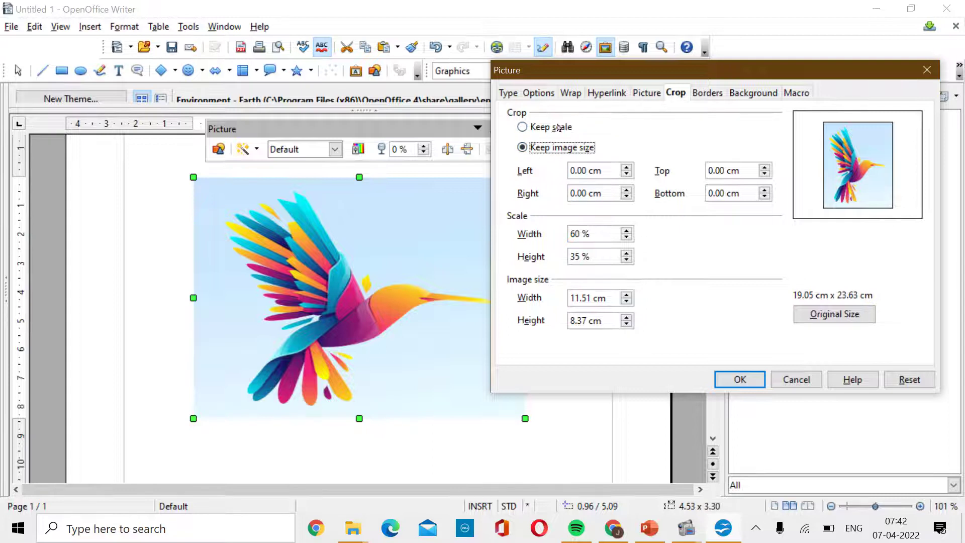
pyautogui.click(559, 133)
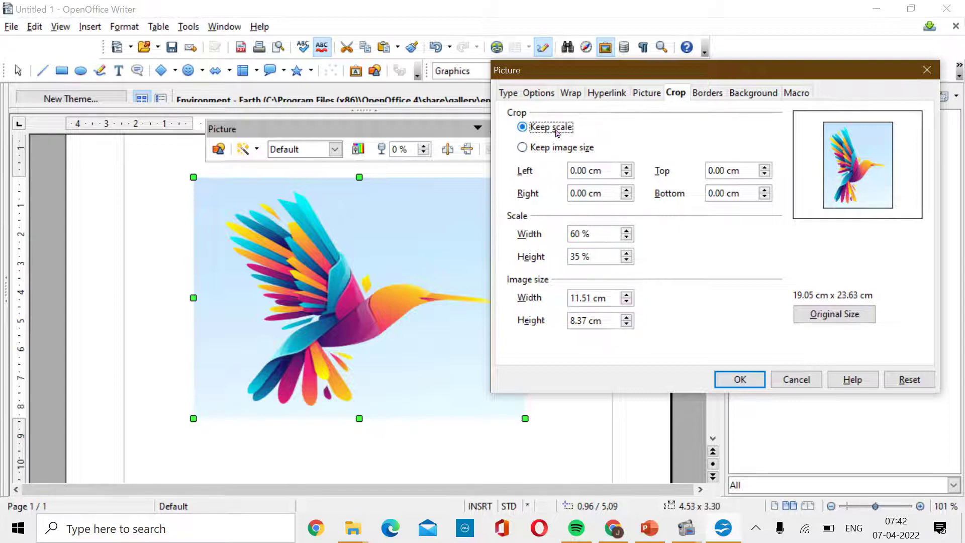
pyautogui.click(626, 174)
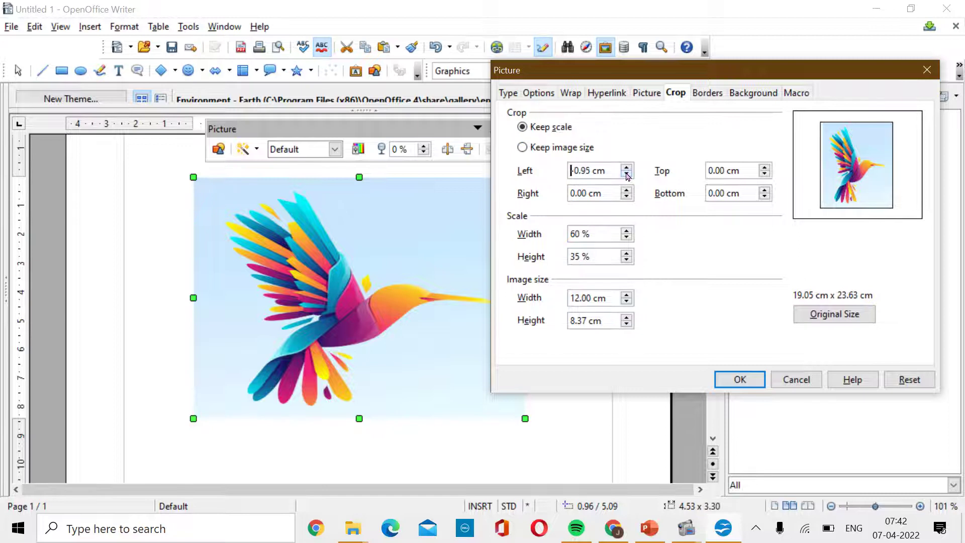
pyautogui.moveTo(627, 175); pyautogui.dragTo(628, 199)
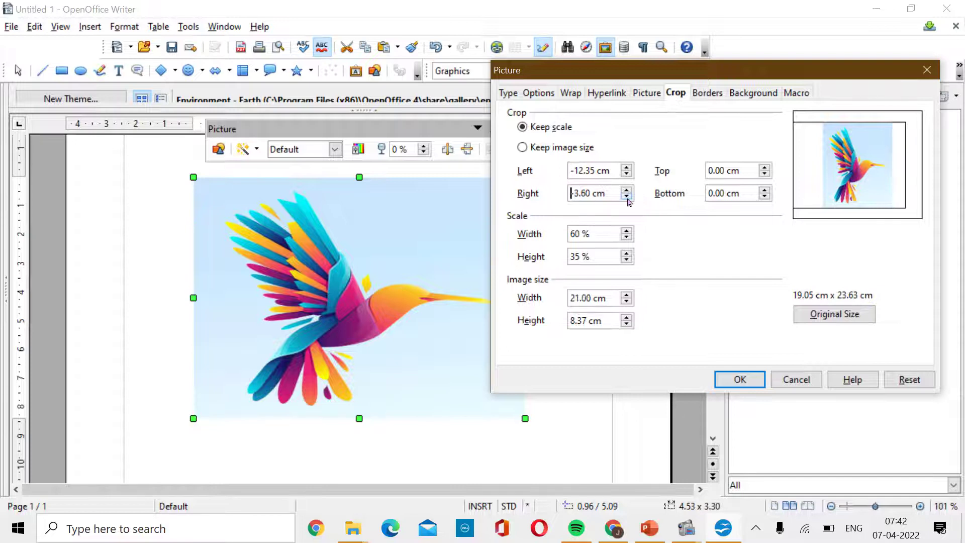
pyautogui.click(739, 381)
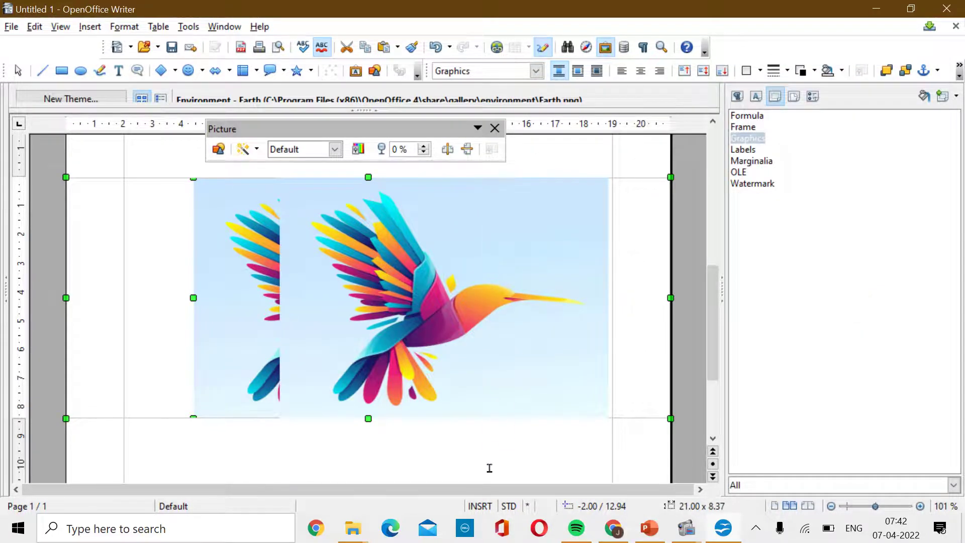
# Deselect the cropped picture, reselect the bird illustration, and return to the page top.
pyautogui.scroll(4, 489, 467)
pyautogui.press('Escape')
pyautogui.scroll(-3, 402, 347)
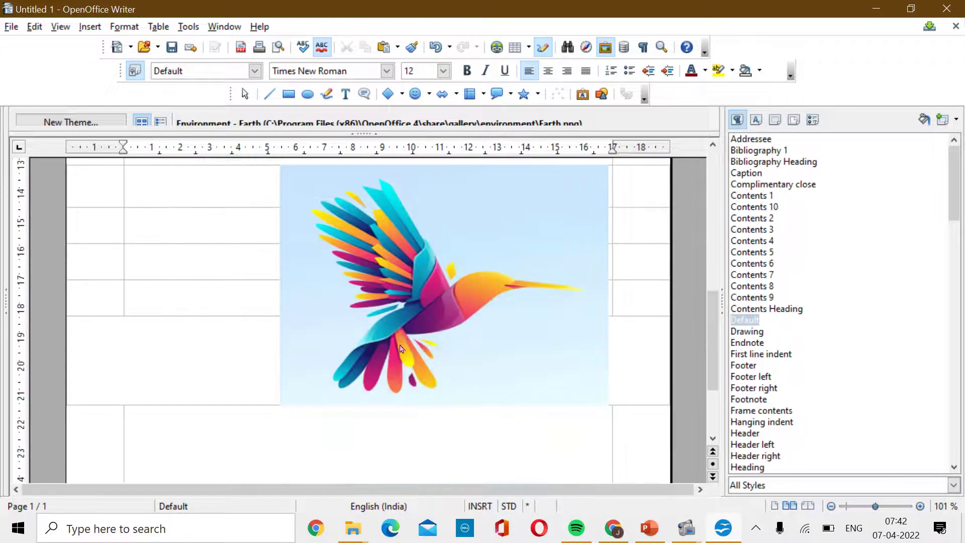
pyautogui.click(438, 291)
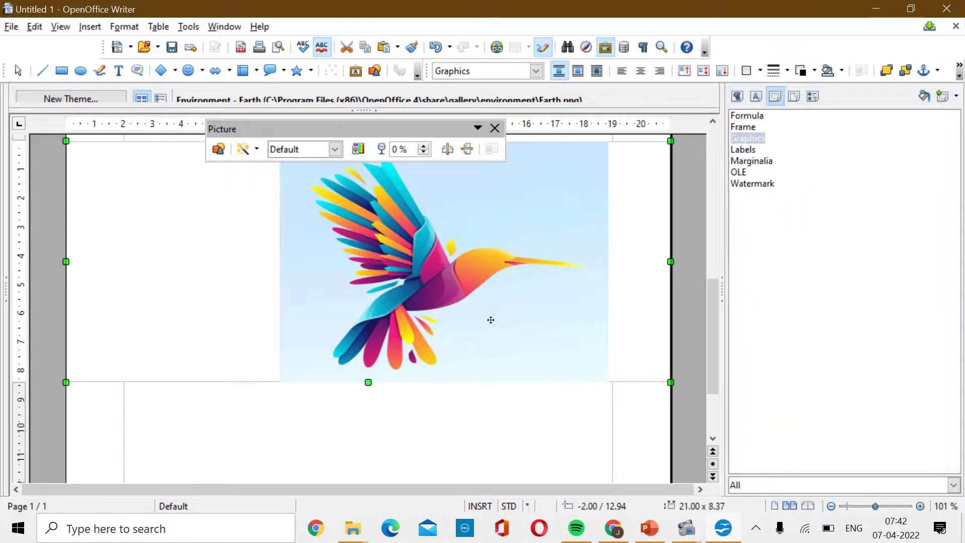
pyautogui.scroll(2, 495, 306)
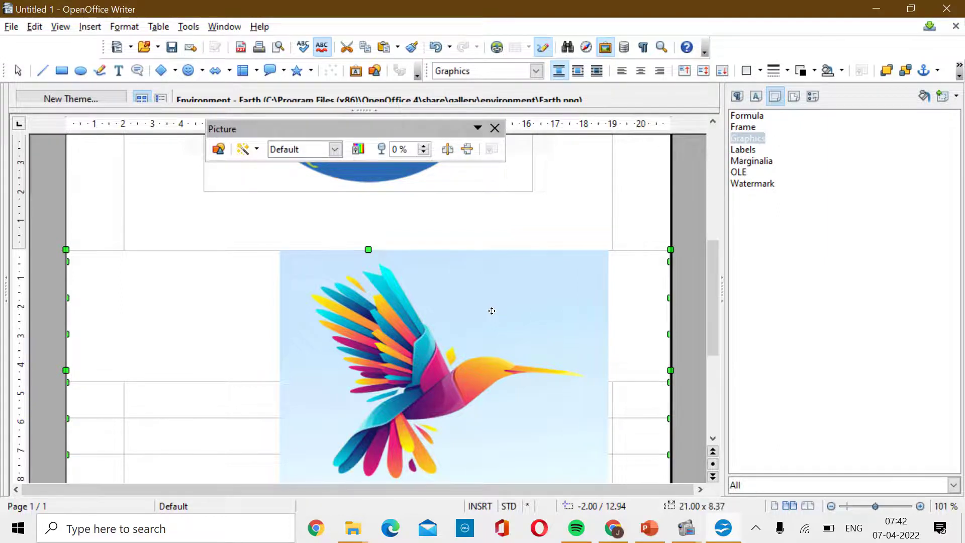
pyautogui.scroll(6, 491, 311)
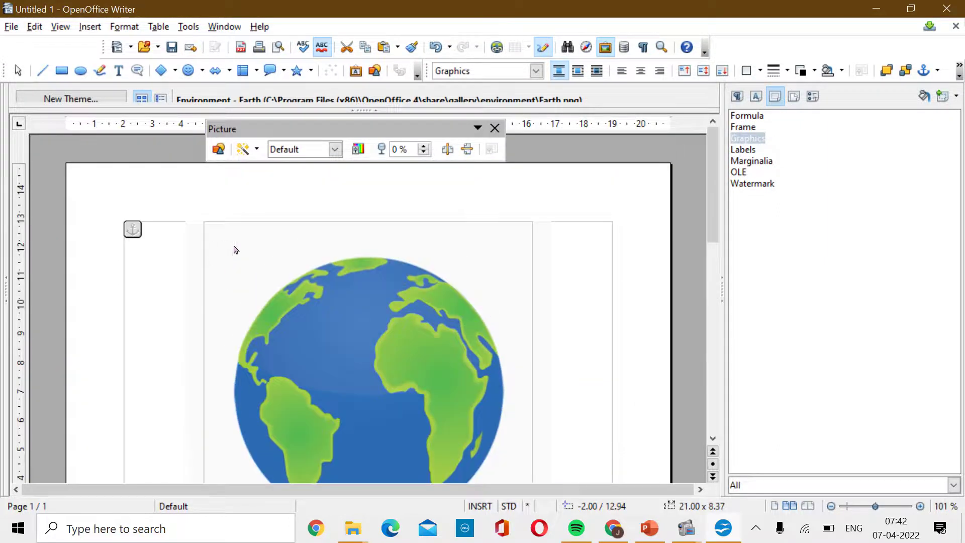
# Drag the Earth clipart, COMPANY logo and bird photo down so they overlap.
pyautogui.click(237, 254)
pyautogui.moveTo(253, 250); pyautogui.dragTo(274, 346)
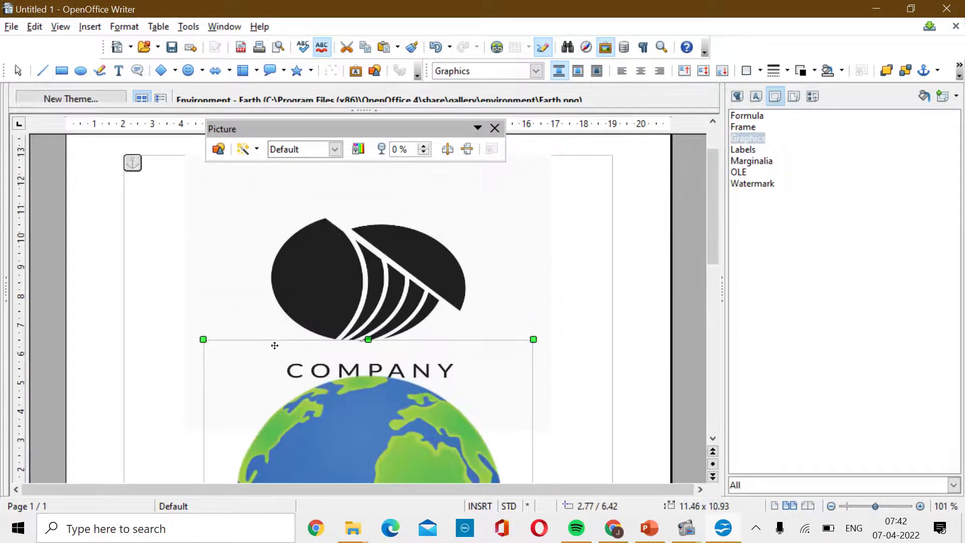
pyautogui.click(219, 206)
pyautogui.moveTo(315, 241); pyautogui.dragTo(307, 494)
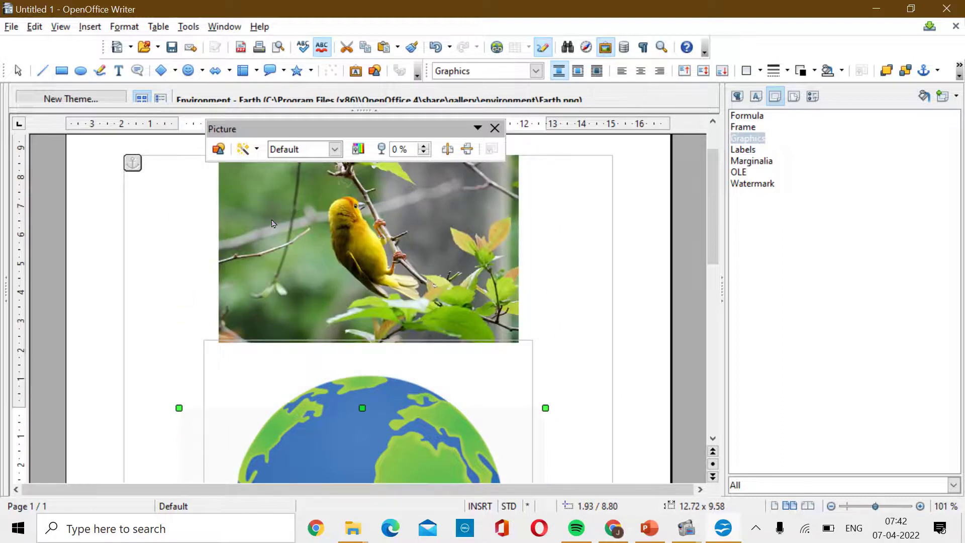
pyautogui.moveTo(274, 220); pyautogui.dragTo(265, 435)
pyautogui.click(204, 201)
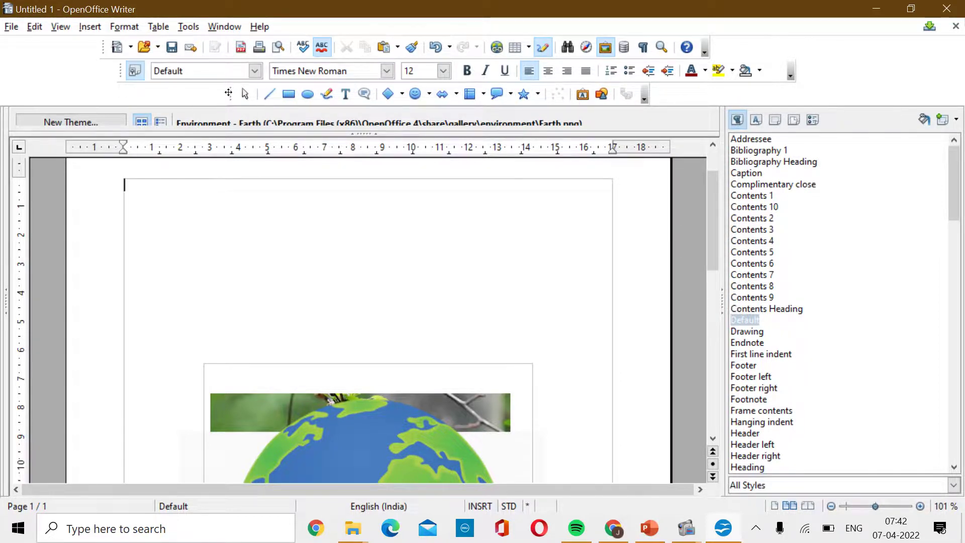
# Float the Drawing toolbar and draw a 5.98 x 2.62 rectangle near the page's top left.
pyautogui.moveTo(228, 93); pyautogui.dragTo(234, 219)
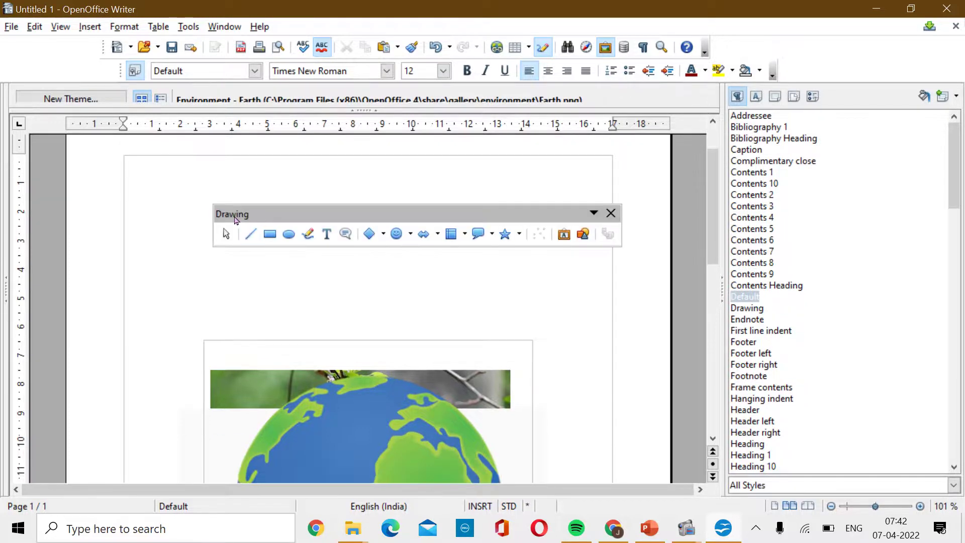
pyautogui.moveTo(370, 216)
pyautogui.mouseDown()
pyautogui.moveTo(355, 83)
pyautogui.moveTo(290, 132)
pyautogui.mouseUp()
pyautogui.click(418, 98)
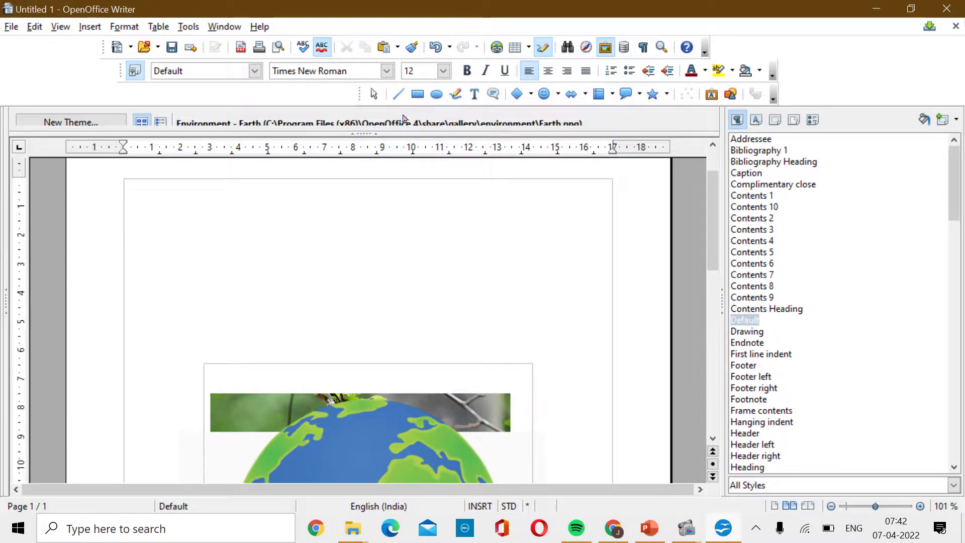
pyautogui.moveTo(180, 198); pyautogui.dragTo(353, 274)
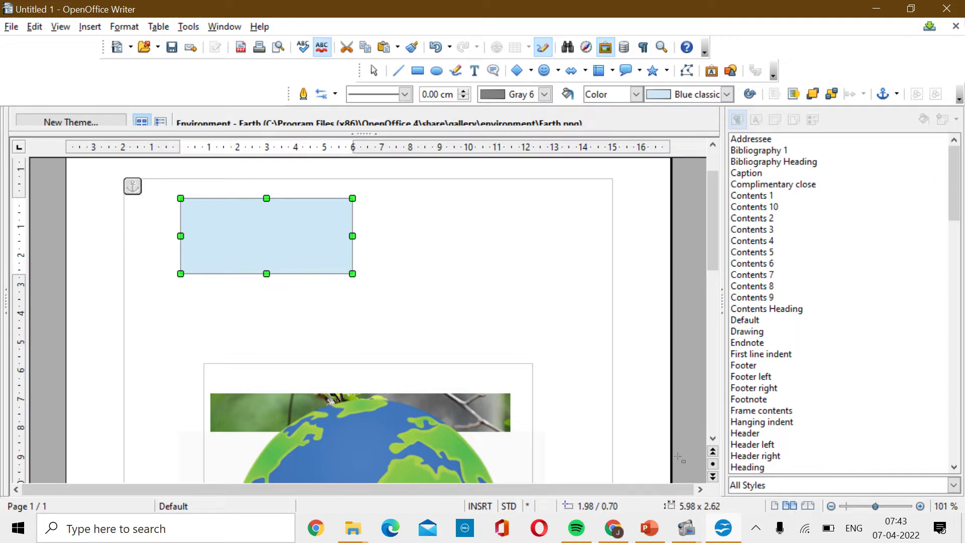
pyautogui.moveTo(684, 527)
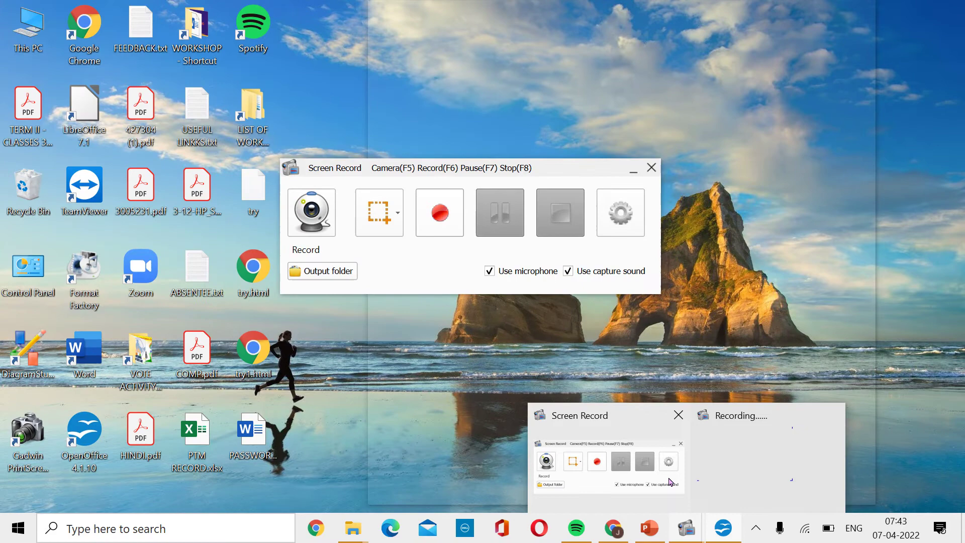
pyautogui.click(672, 483)
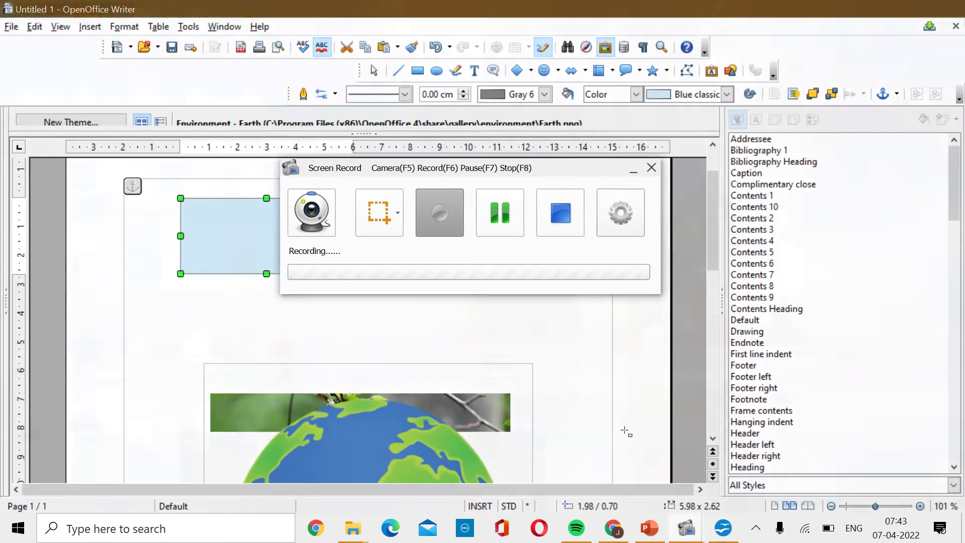